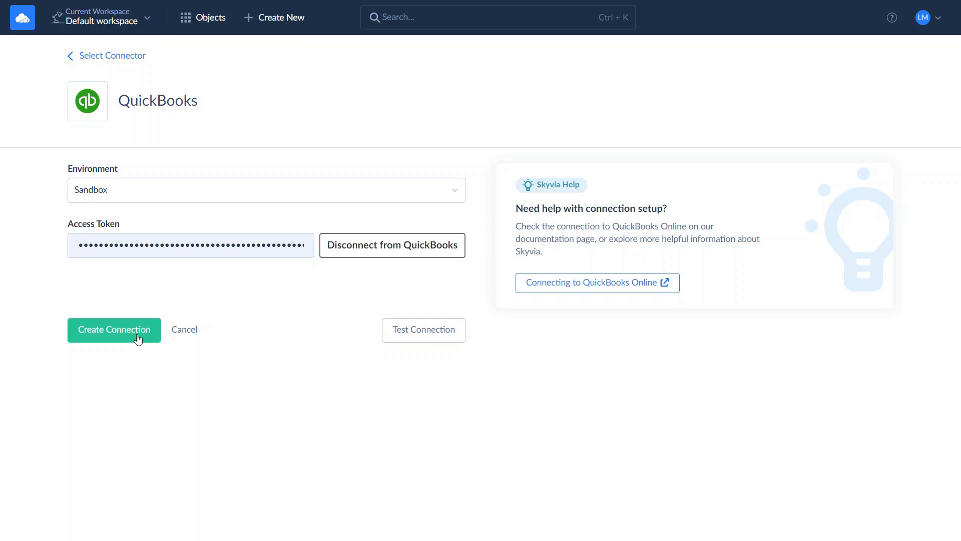
- Create the QuickBooks connection for the Sandbox environment and save it
{"action": "left_click", "coordinate": [138, 340]}
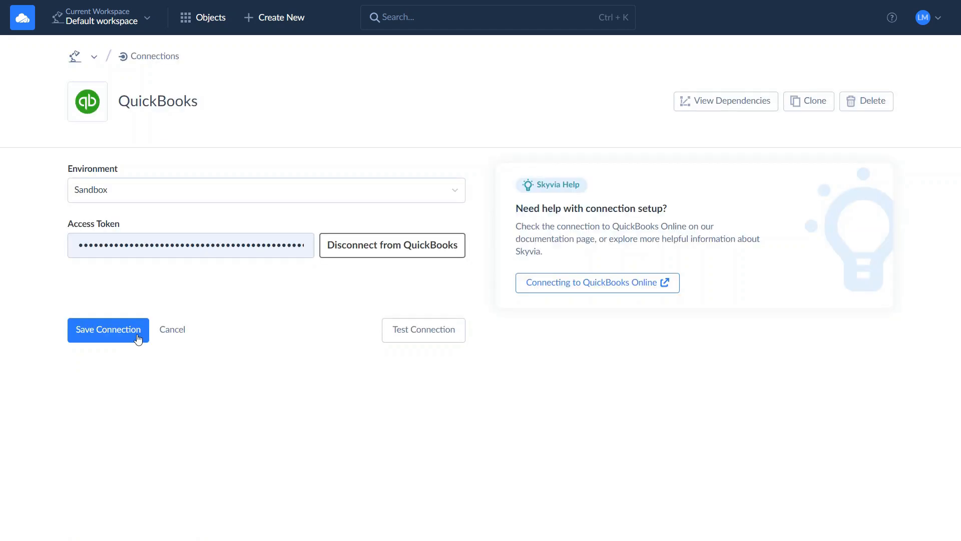
{"action": "left_click", "coordinate": [139, 340]}
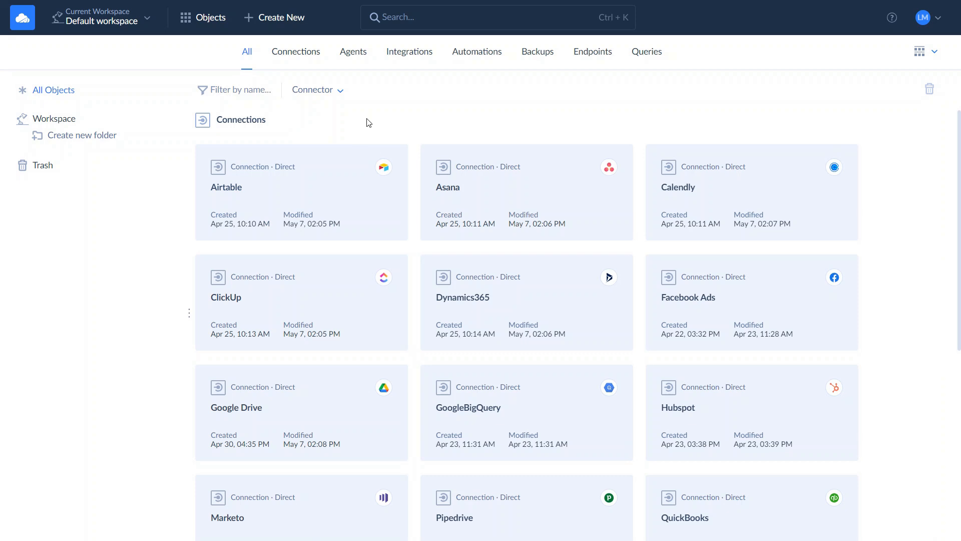
- Start a new connection, filter the connectors to the Storage category, and select FTP
{"action": "left_click", "coordinate": [298, 24]}
{"action": "left_click", "coordinate": [172, 124]}
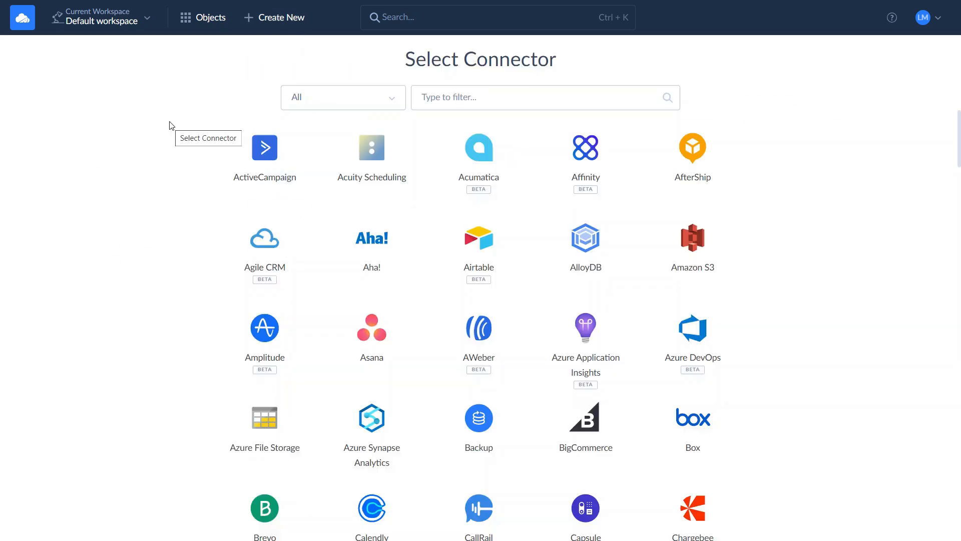
{"action": "left_click", "coordinate": [297, 98]}
{"action": "scroll", "coordinate": [326, 198], "scroll_direction": "down", "scroll_amount": 2}
{"action": "scroll", "coordinate": [325, 198], "scroll_direction": "down", "scroll_amount": 6}
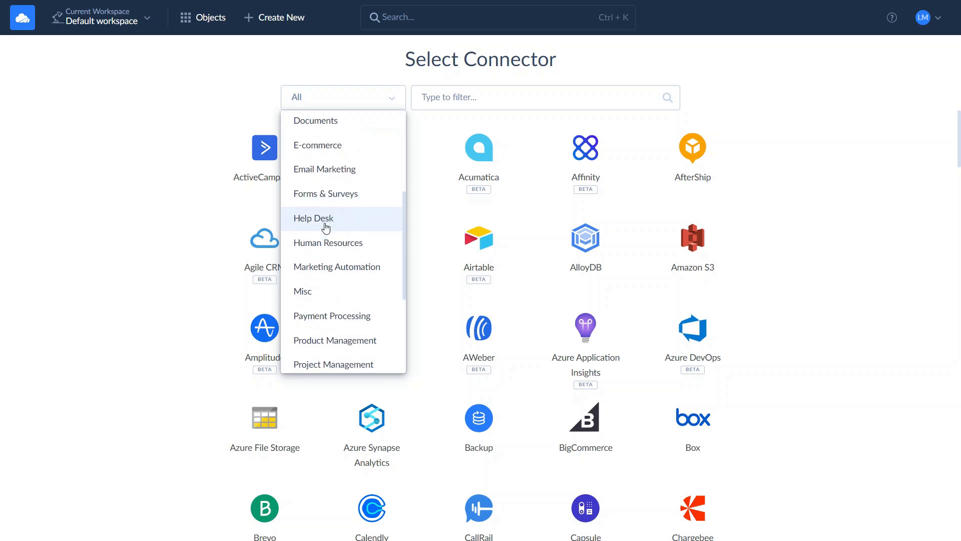
{"action": "left_click", "coordinate": [324, 288]}
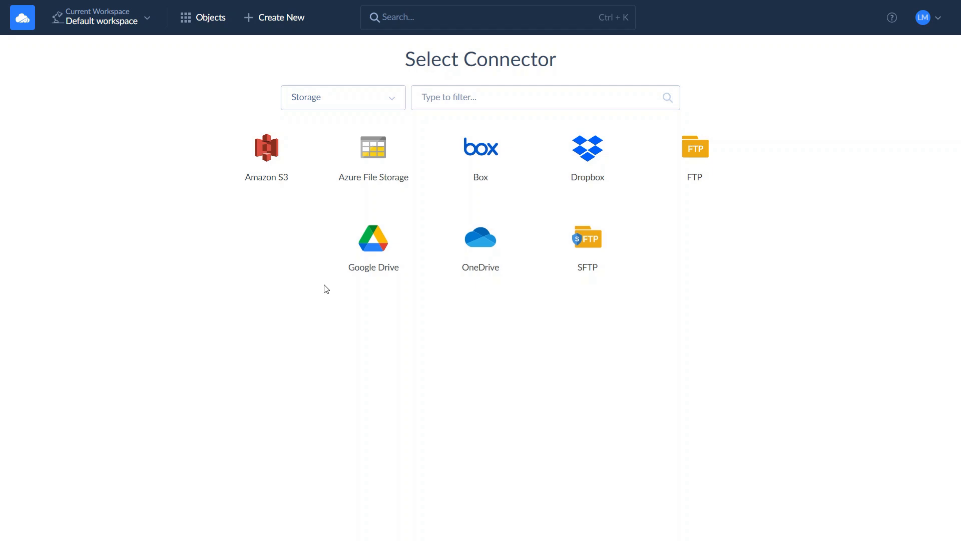
{"action": "left_click", "coordinate": [698, 148]}
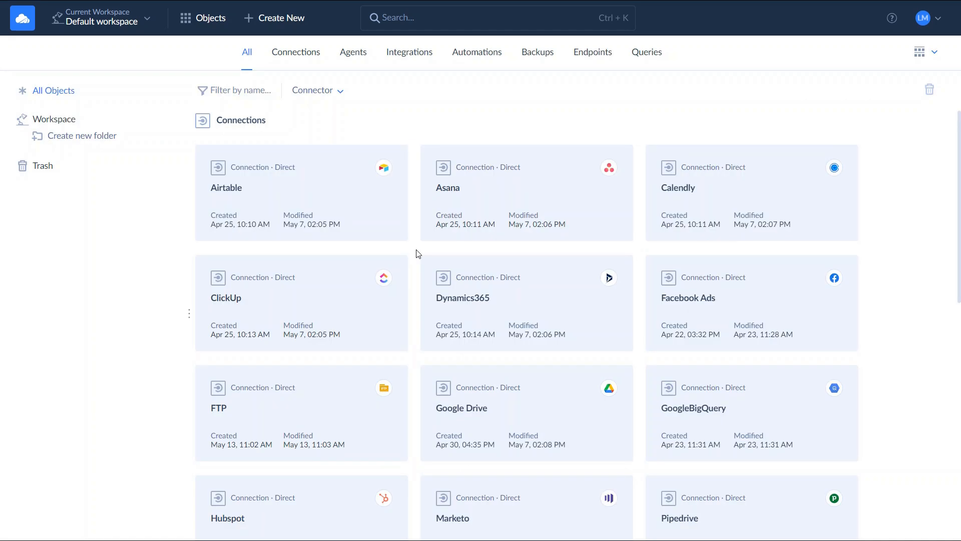
- Create a new import integration with CSV from storage service as source type and FTP as source connection
{"action": "left_click", "coordinate": [290, 25]}
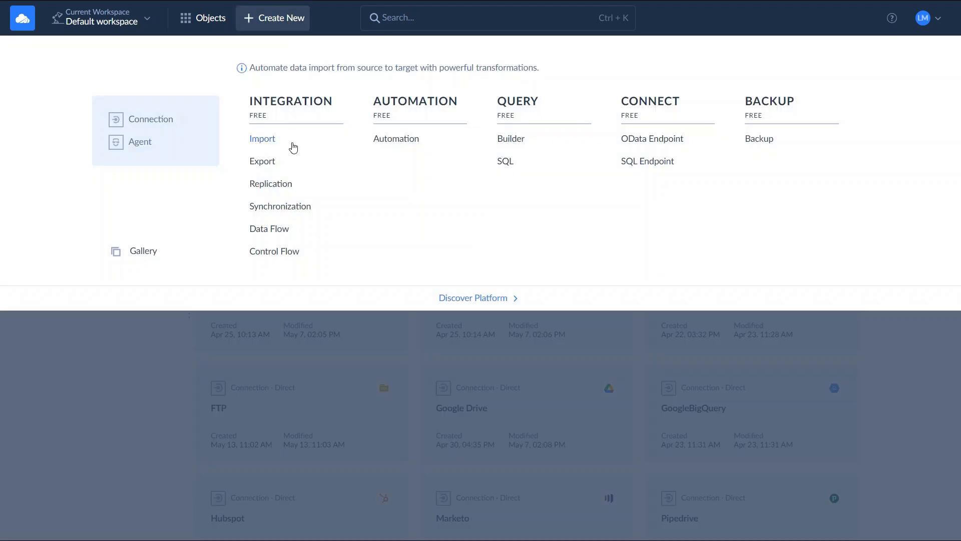
{"action": "left_click", "coordinate": [293, 146]}
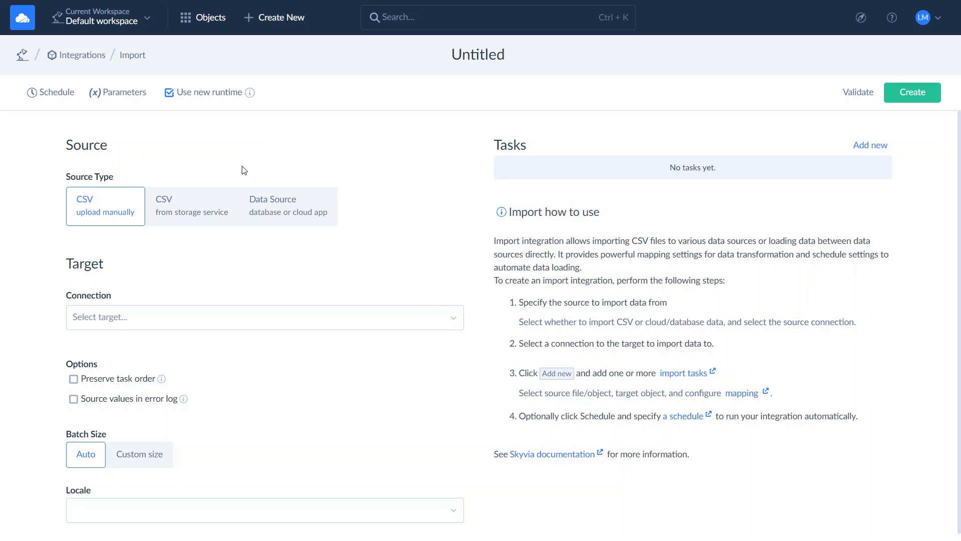
{"action": "left_click", "coordinate": [227, 203]}
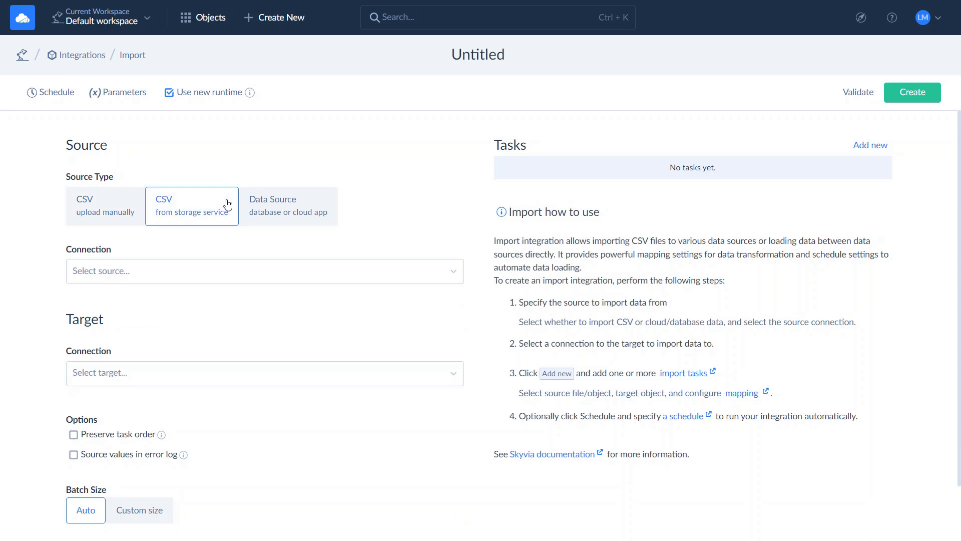
{"action": "left_click", "coordinate": [219, 272]}
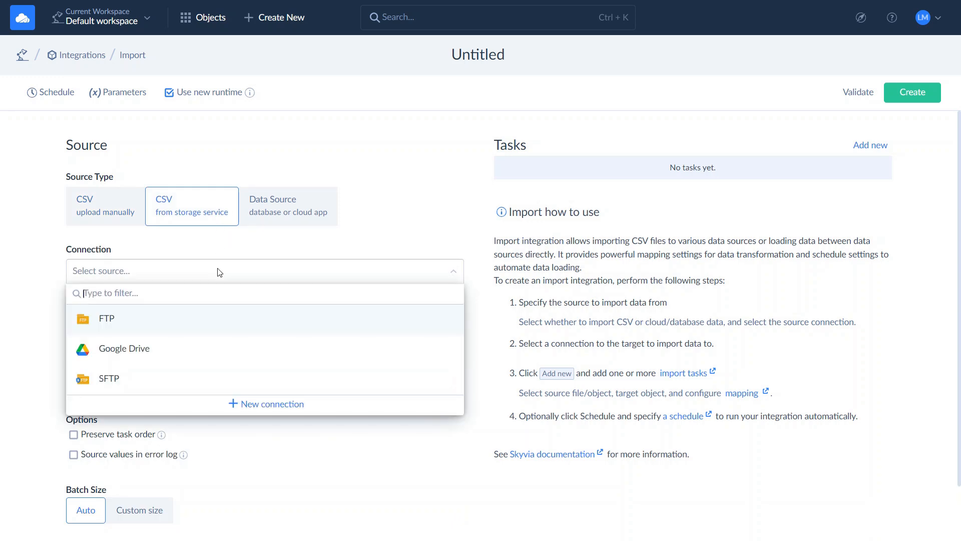
{"action": "left_click", "coordinate": [212, 324]}
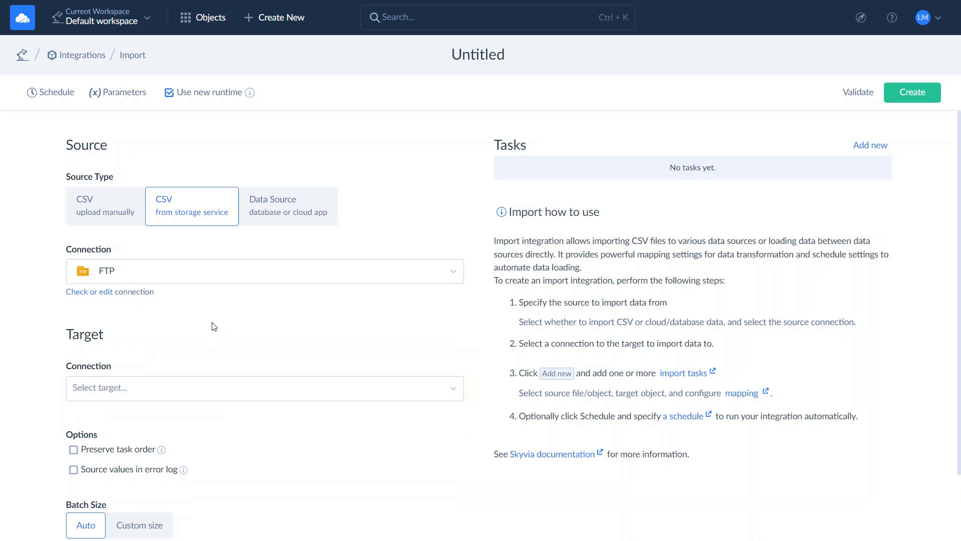
- Set QuickBooks as the target connection of the import
{"action": "left_click", "coordinate": [205, 388]}
{"action": "type", "text": "q"}
{"action": "left_click", "coordinate": [226, 347]}
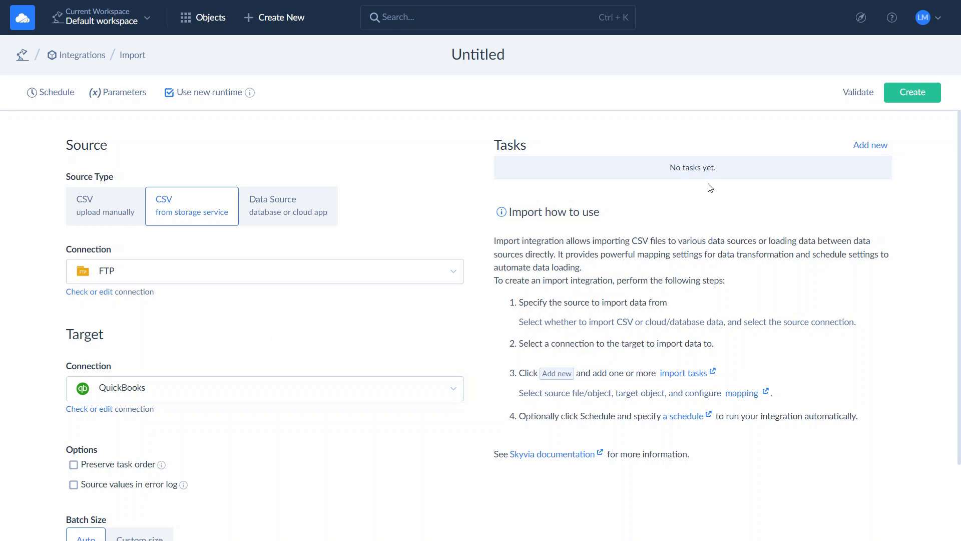
- Add an import task that uses the file Invoice11.csv from the QB_Import folder as its CSV source
{"action": "left_click", "coordinate": [862, 148]}
{"action": "left_click", "coordinate": [230, 177]}
{"action": "scroll", "coordinate": [225, 250], "scroll_direction": "down", "scroll_amount": 8}
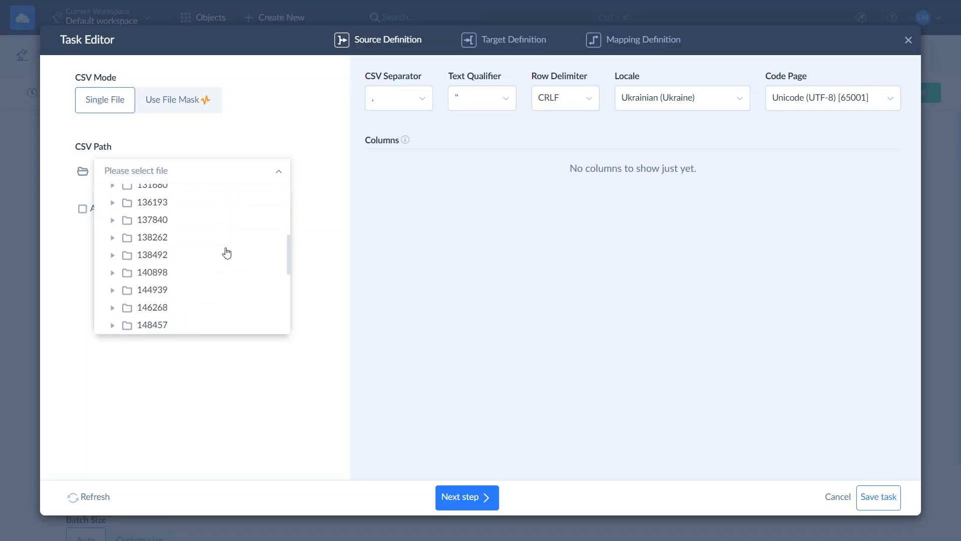
{"action": "left_click", "coordinate": [175, 246]}
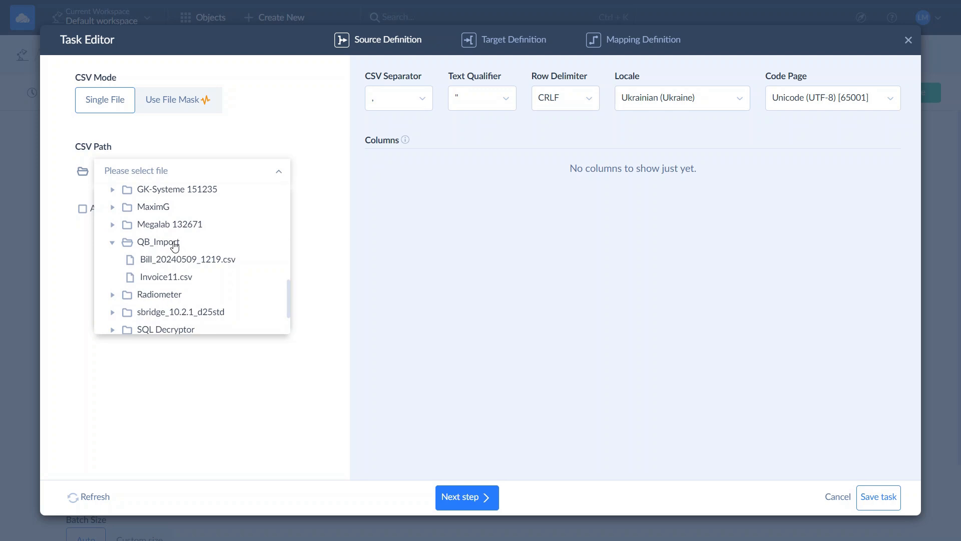
{"action": "left_click", "coordinate": [171, 276]}
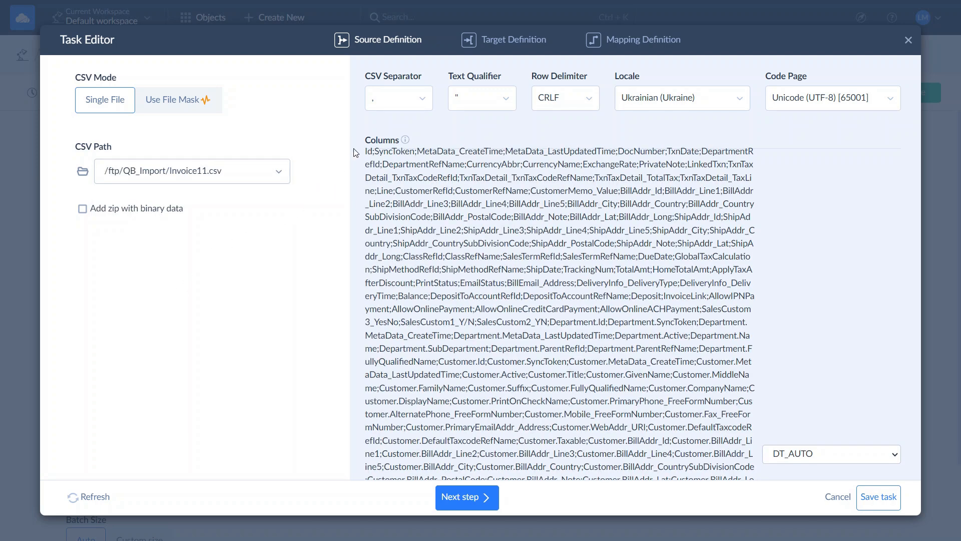
- Set the CSV separator to a semicolon and proceed to the target definition
{"action": "left_click", "coordinate": [424, 101]}
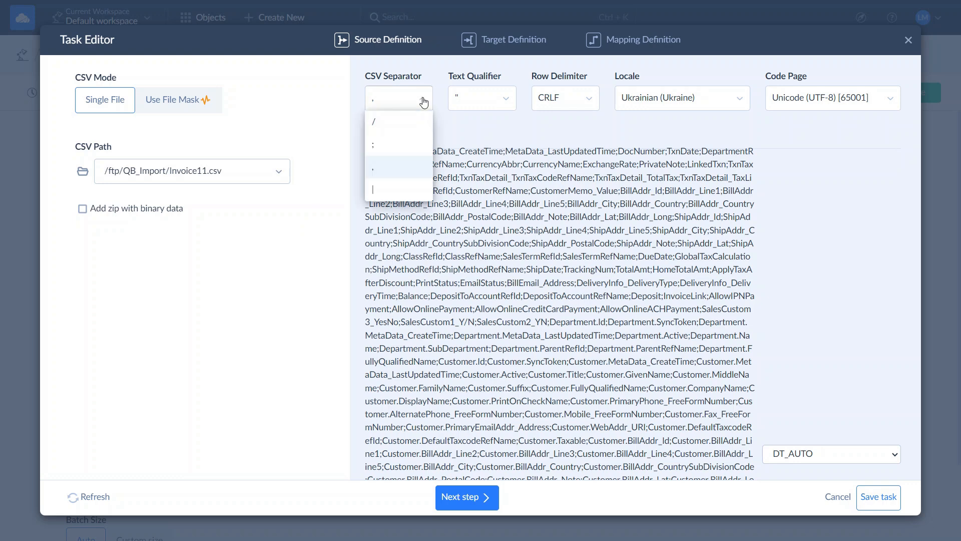
{"action": "left_click", "coordinate": [408, 146]}
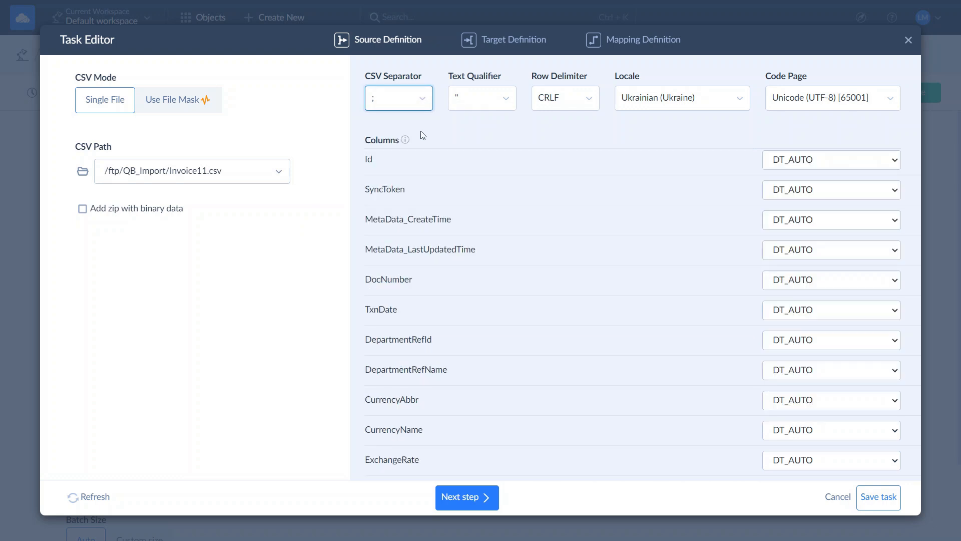
{"action": "scroll", "coordinate": [498, 280], "scroll_direction": "down", "scroll_amount": 15}
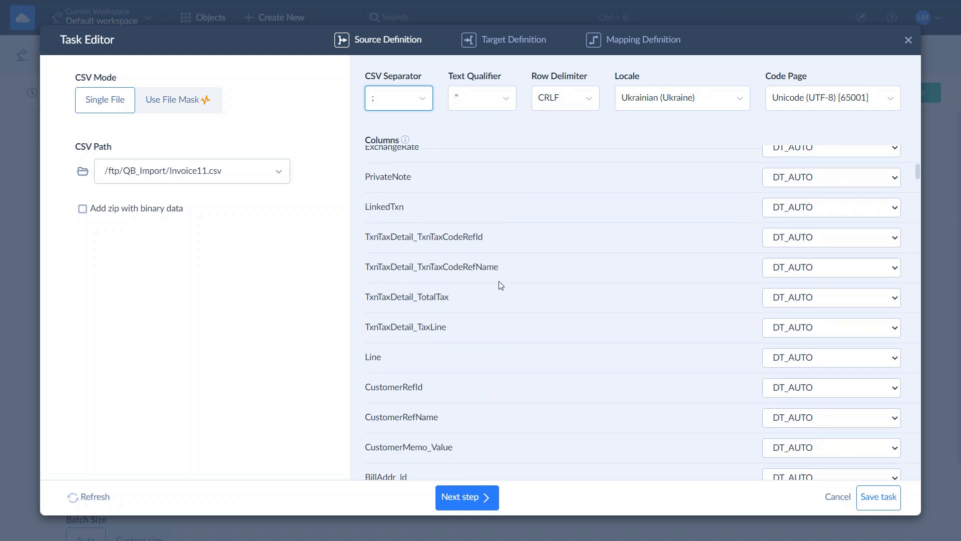
{"action": "left_click", "coordinate": [466, 501]}
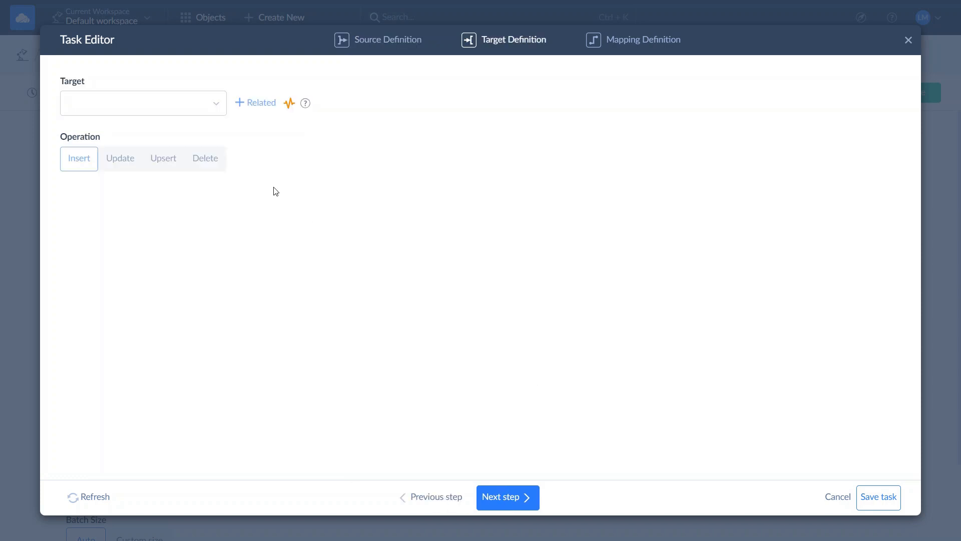
- Set Invoice as the target object of the import task
{"action": "left_click", "coordinate": [217, 104]}
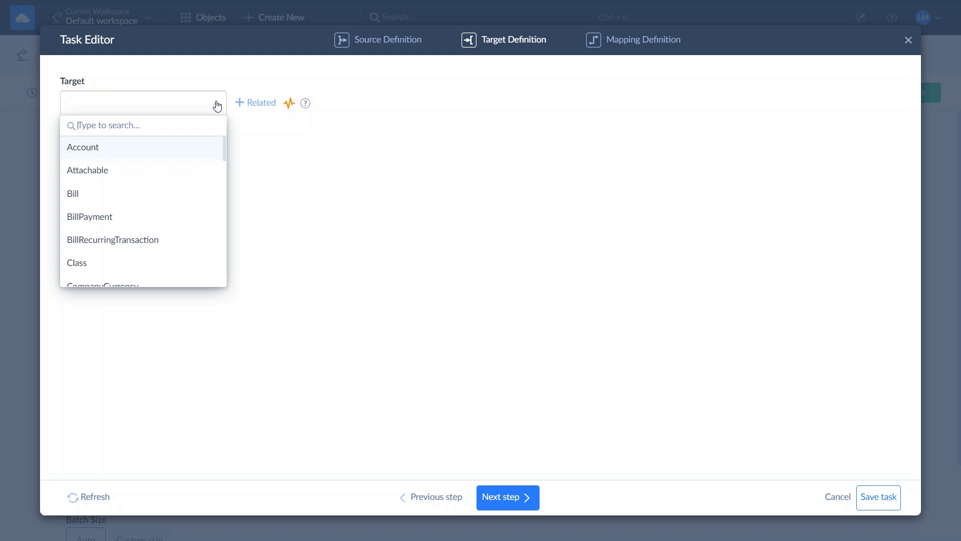
{"action": "scroll", "coordinate": [189, 210], "scroll_direction": "down", "scroll_amount": 3}
{"action": "scroll", "coordinate": [190, 210], "scroll_direction": "down", "scroll_amount": 3}
{"action": "scroll", "coordinate": [189, 210], "scroll_direction": "down", "scroll_amount": 5}
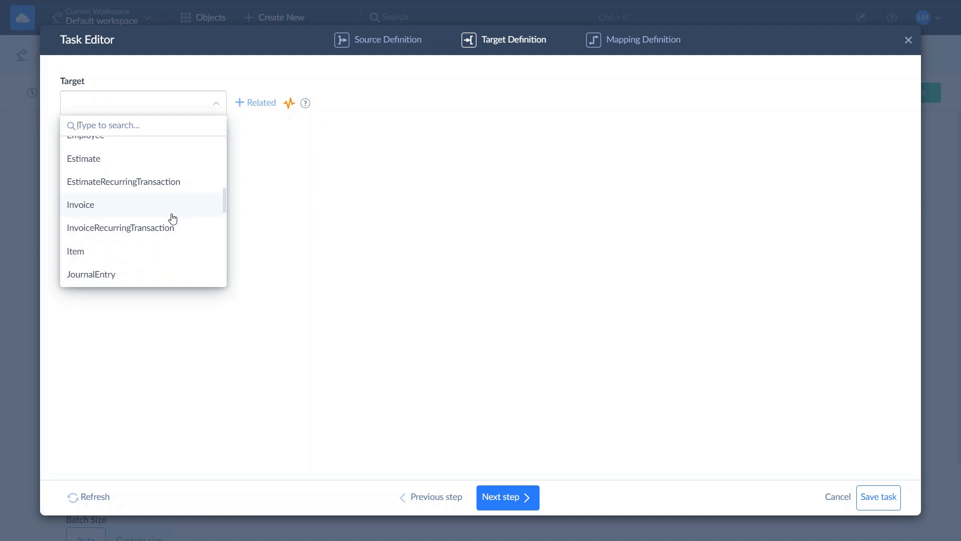
{"action": "left_click", "coordinate": [172, 209]}
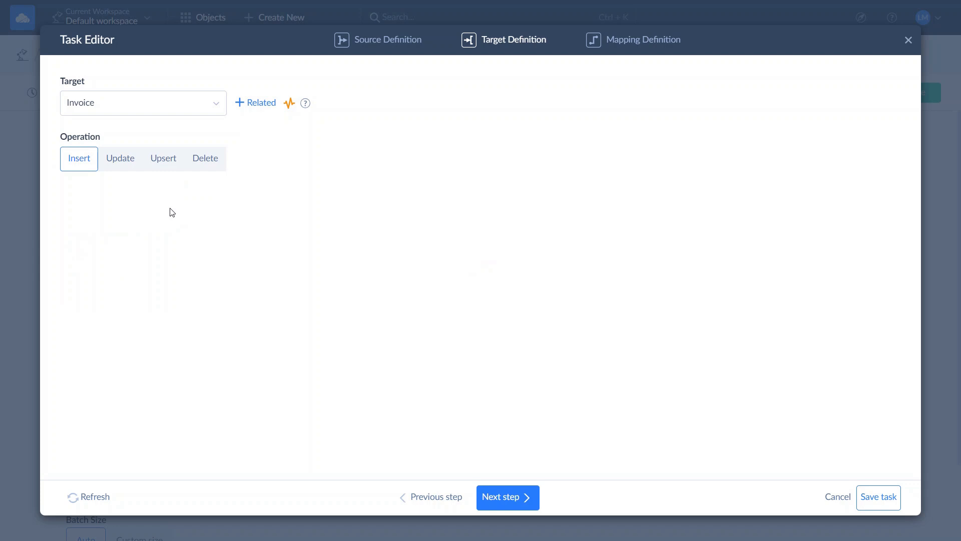
{"action": "left_click", "coordinate": [129, 171]}
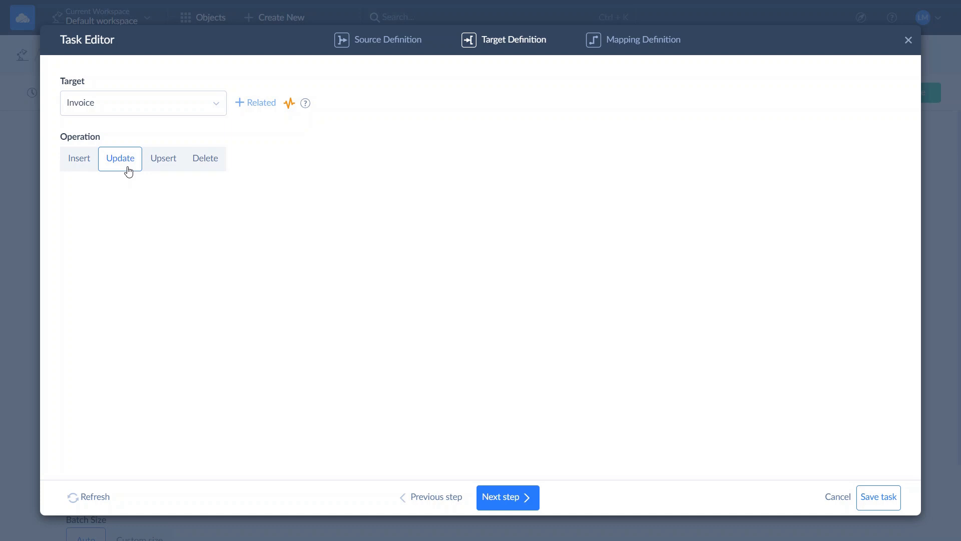
{"action": "left_click", "coordinate": [160, 170]}
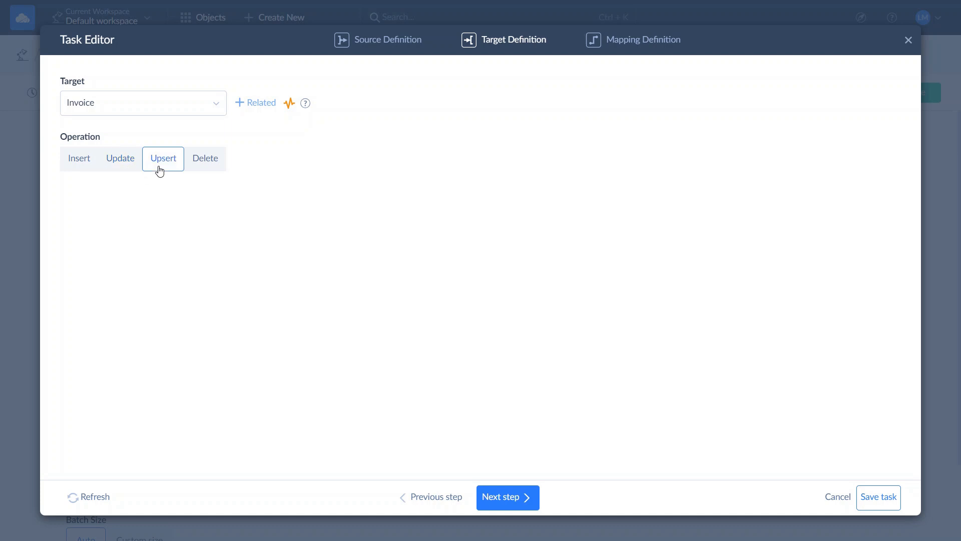
{"action": "left_click", "coordinate": [193, 170]}
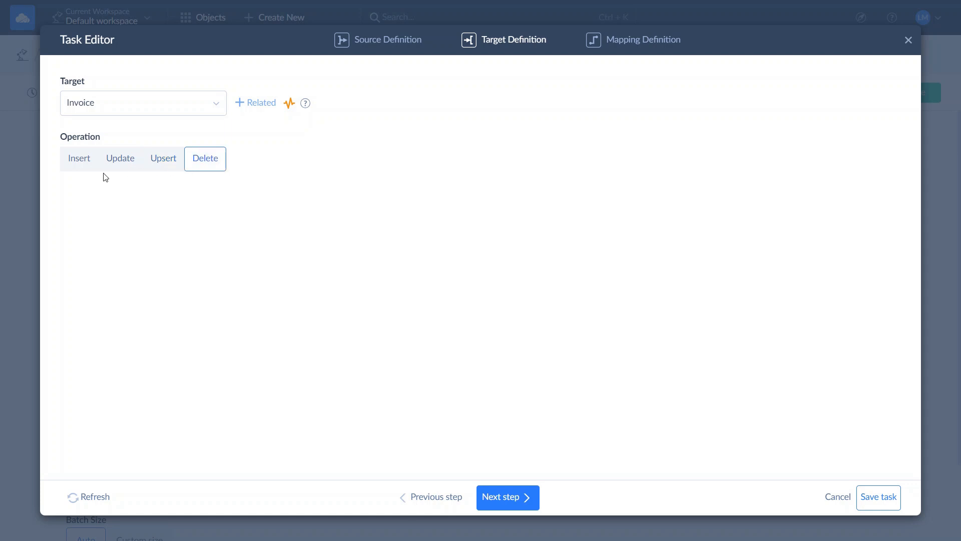
- Set the task operation to Insert and open the mapping of the required Line field
{"action": "left_click", "coordinate": [90, 170]}
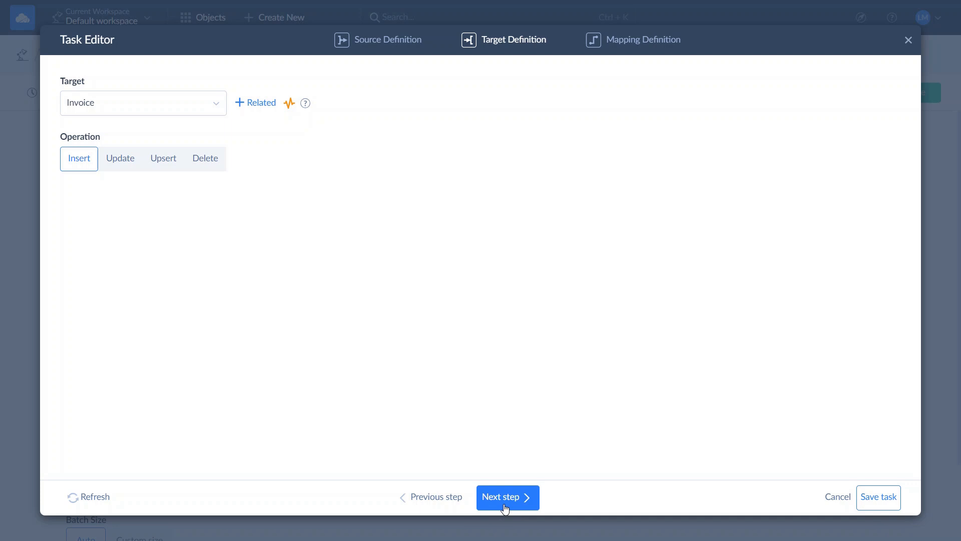
{"action": "left_click", "coordinate": [533, 508]}
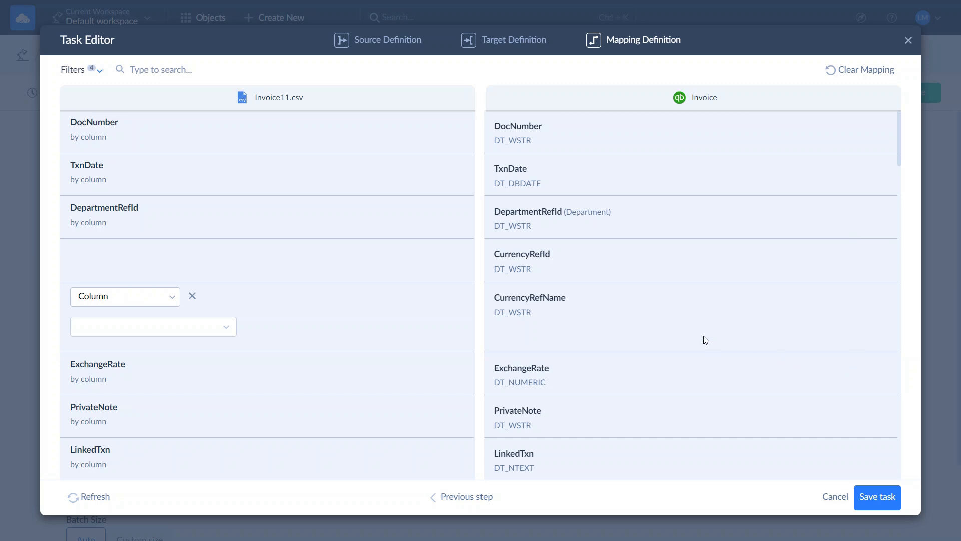
{"action": "scroll", "coordinate": [690, 339], "scroll_direction": "down", "scroll_amount": 8}
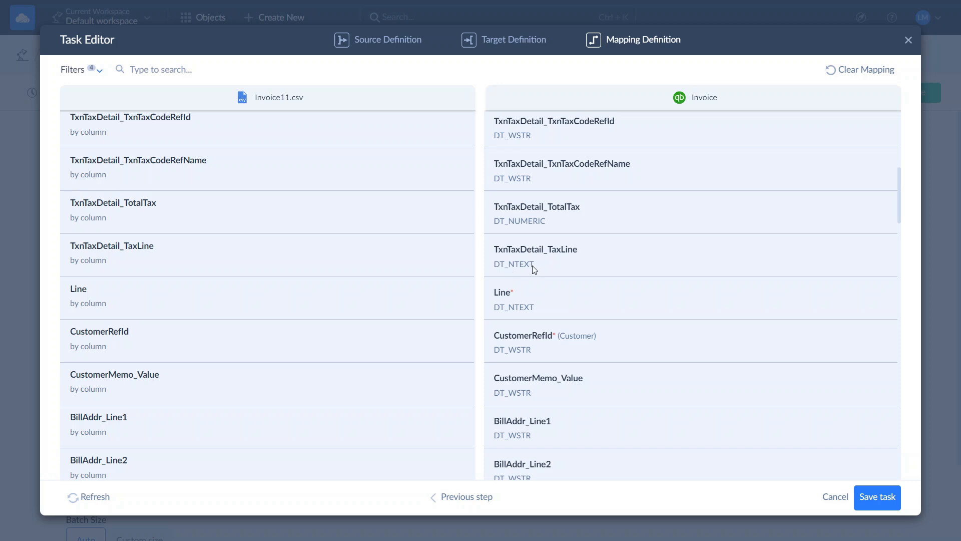
{"action": "left_click", "coordinate": [595, 311]}
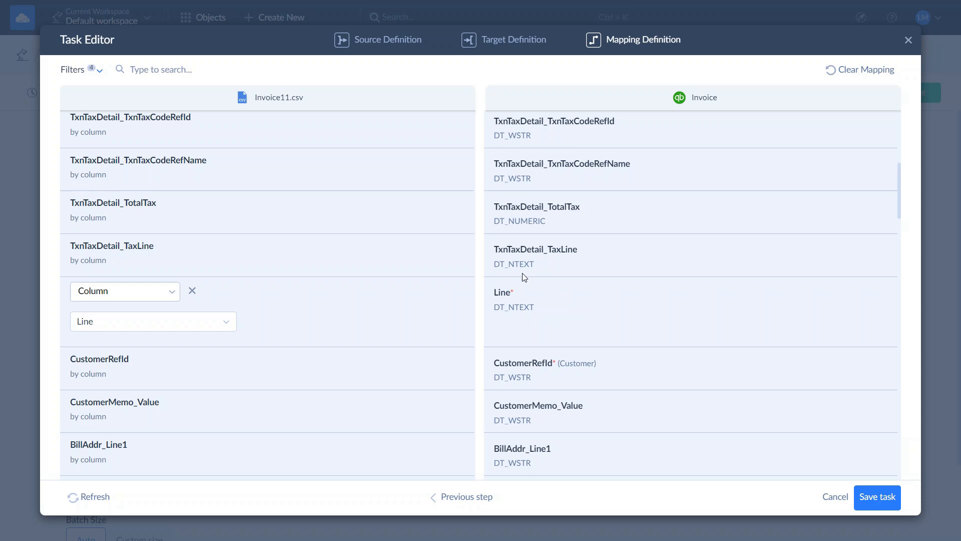
- Filter the mapping list to hide the mapped fields
{"action": "left_click", "coordinate": [101, 79]}
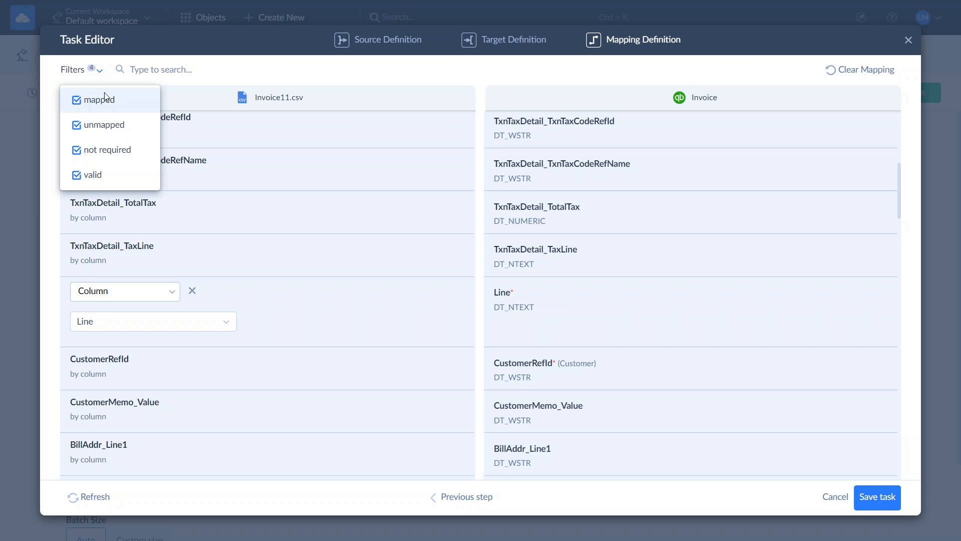
{"action": "left_click", "coordinate": [100, 100]}
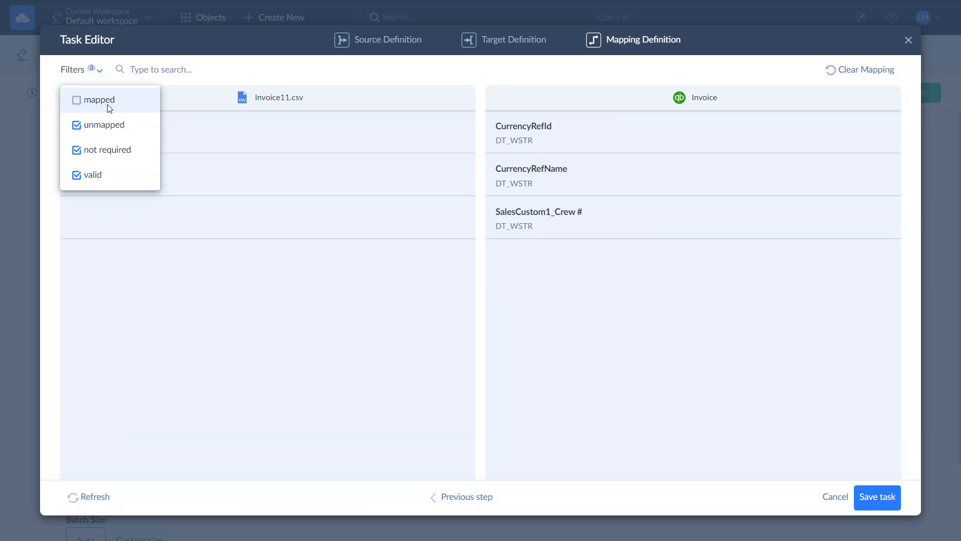
{"action": "left_click", "coordinate": [175, 84]}
- Map the CurrencyRefId field by column to a currency column of Invoice11.csv
{"action": "left_click", "coordinate": [185, 119]}
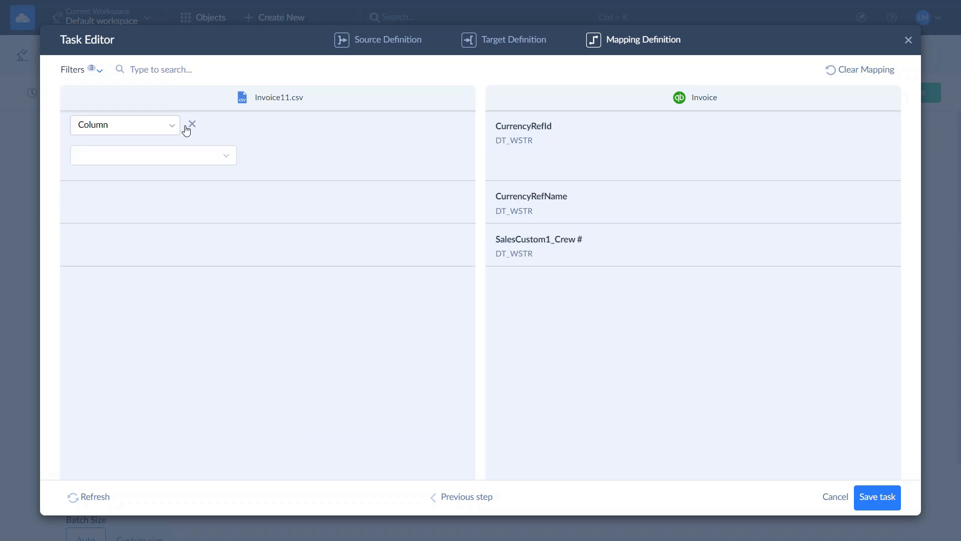
{"action": "left_click", "coordinate": [177, 131]}
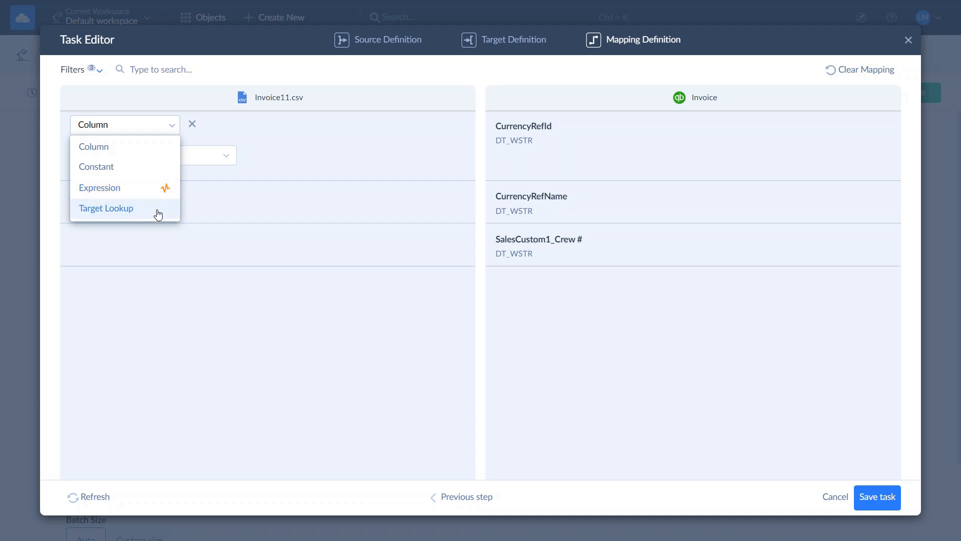
{"action": "left_click", "coordinate": [142, 151]}
{"action": "left_click", "coordinate": [145, 164]}
{"action": "type", "text": "cu"}
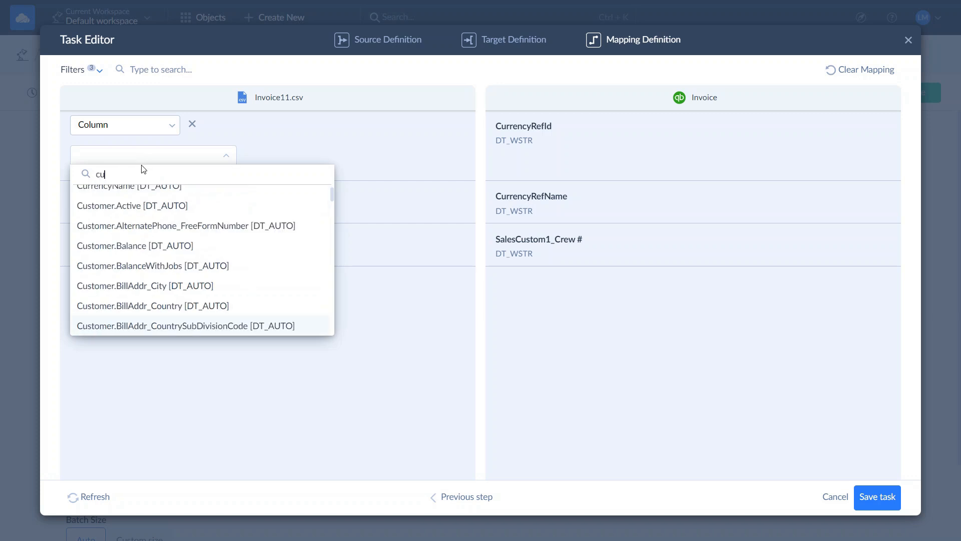
{"action": "left_click", "coordinate": [135, 197]}
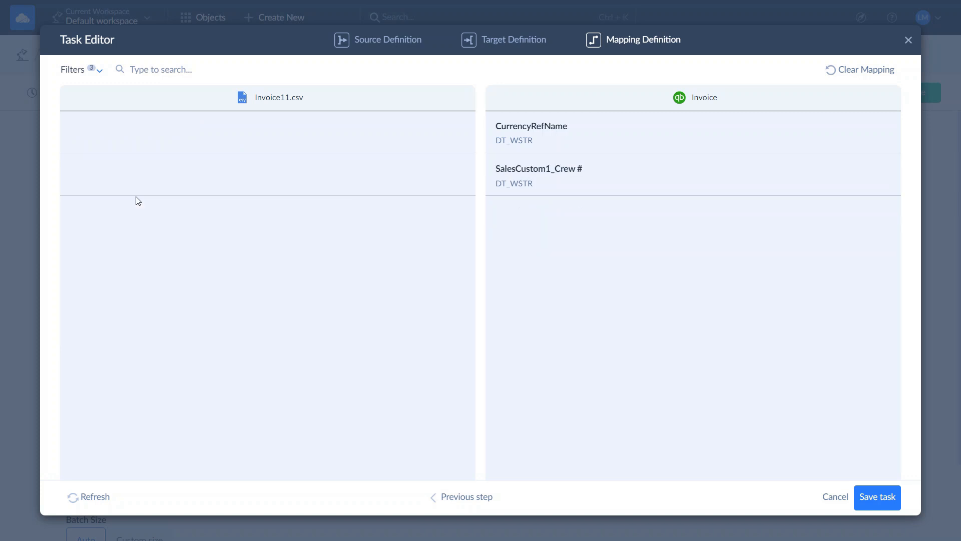
- Map the CurrencyRefName field by column to the CurrencyName column of Invoice11.csv
{"action": "left_click", "coordinate": [211, 156]}
{"action": "type", "text": "cu"}
{"action": "scroll", "coordinate": [181, 206], "scroll_direction": "up", "scroll_amount": 2}
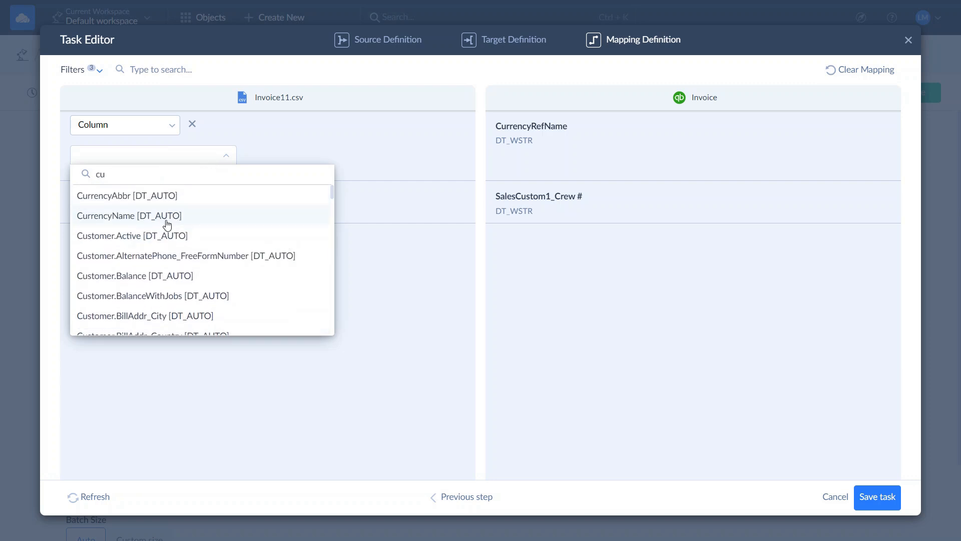
{"action": "left_click", "coordinate": [166, 219]}
- Include the mapped fields in the mapping list again, review the mapping, and save the import task
{"action": "left_click", "coordinate": [98, 70]}
{"action": "left_click", "coordinate": [79, 99]}
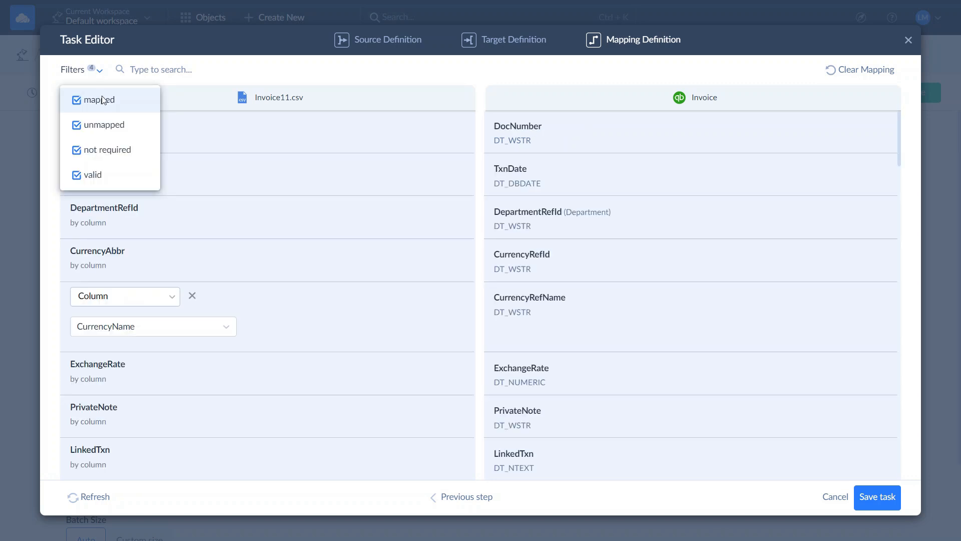
{"action": "left_click", "coordinate": [202, 70]}
{"action": "scroll", "coordinate": [388, 234], "scroll_direction": "down", "scroll_amount": 15}
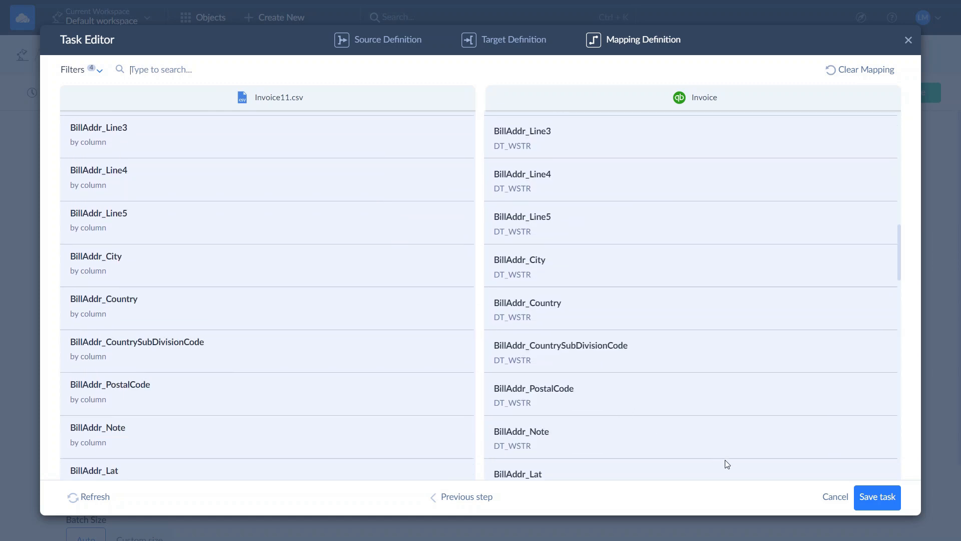
{"action": "left_click", "coordinate": [877, 497]}
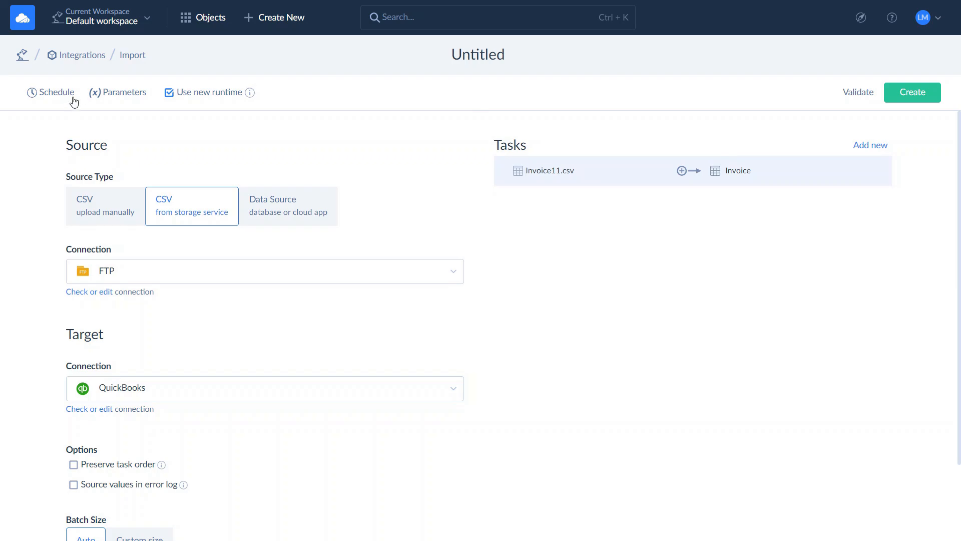
- Schedule the integration to recur every week on Monday, once at 10:00, and save the schedule
{"action": "left_click", "coordinate": [68, 95]}
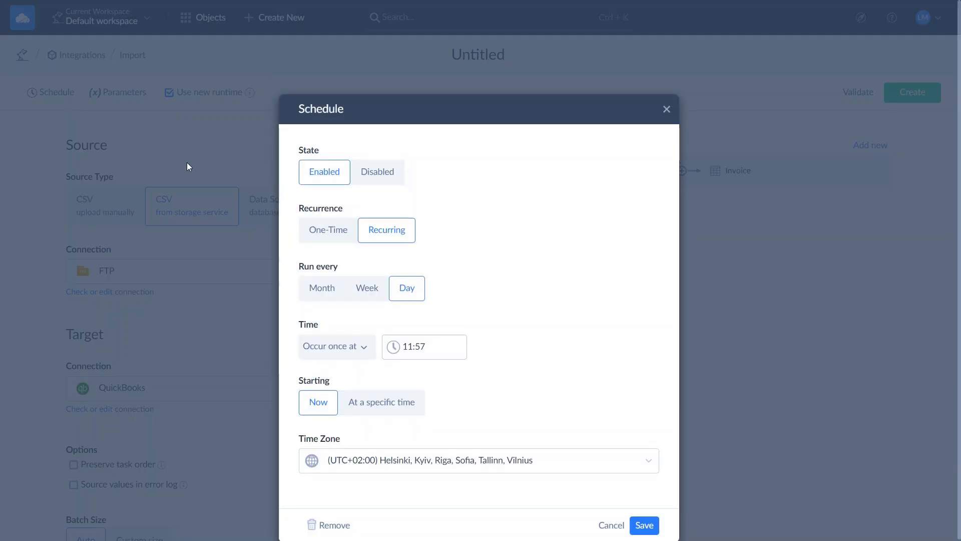
{"action": "left_click", "coordinate": [361, 297]}
{"action": "left_click", "coordinate": [321, 351]}
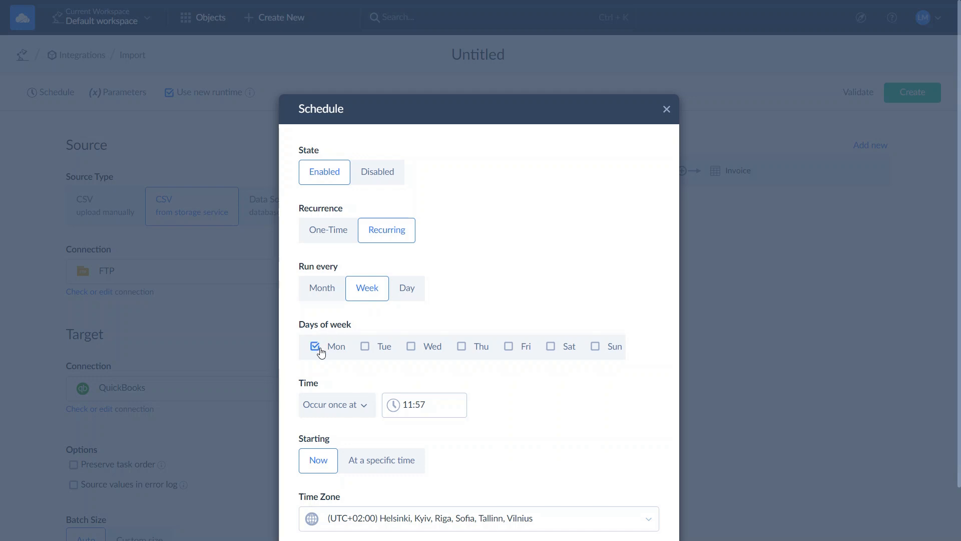
{"action": "left_click", "coordinate": [413, 403]}
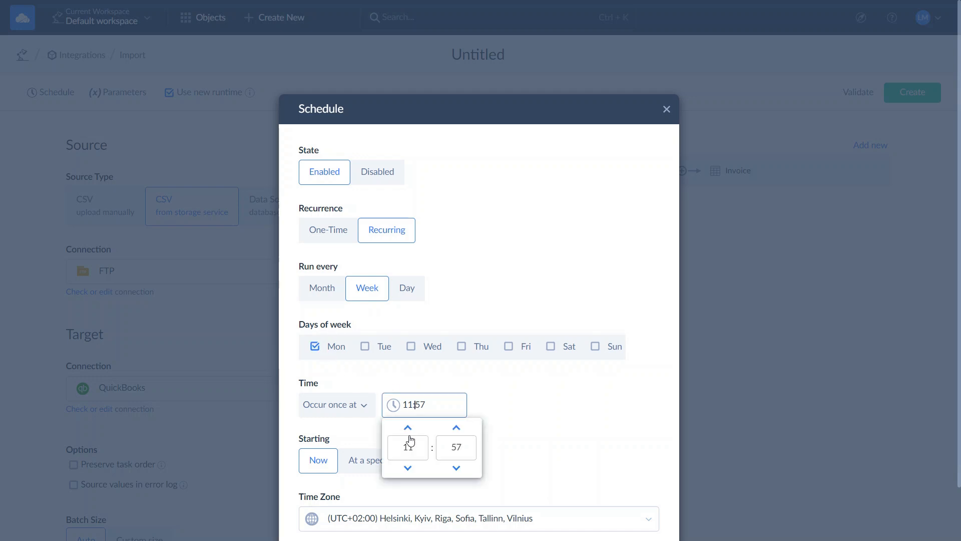
{"action": "left_click", "coordinate": [408, 467]}
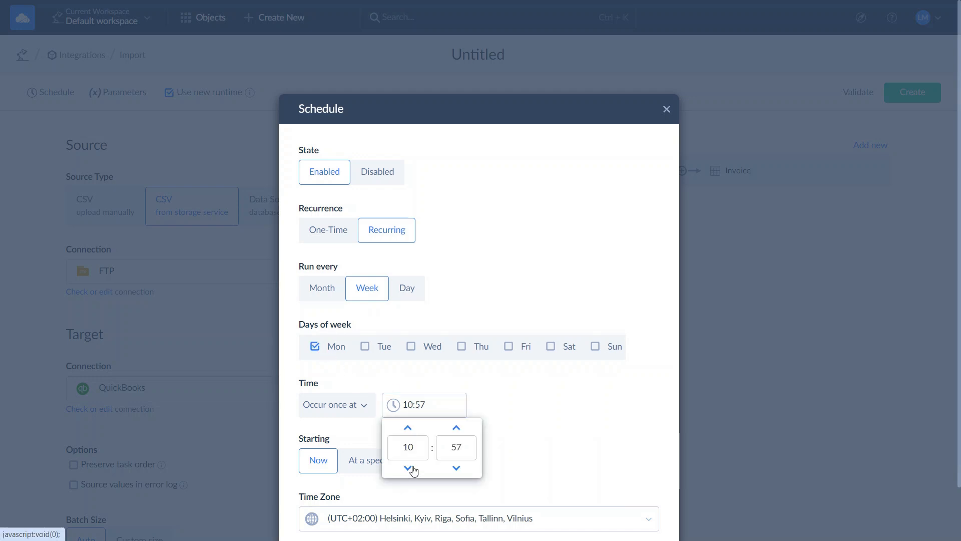
{"action": "double_click", "coordinate": [445, 446]}
{"action": "type", "text": "00"}
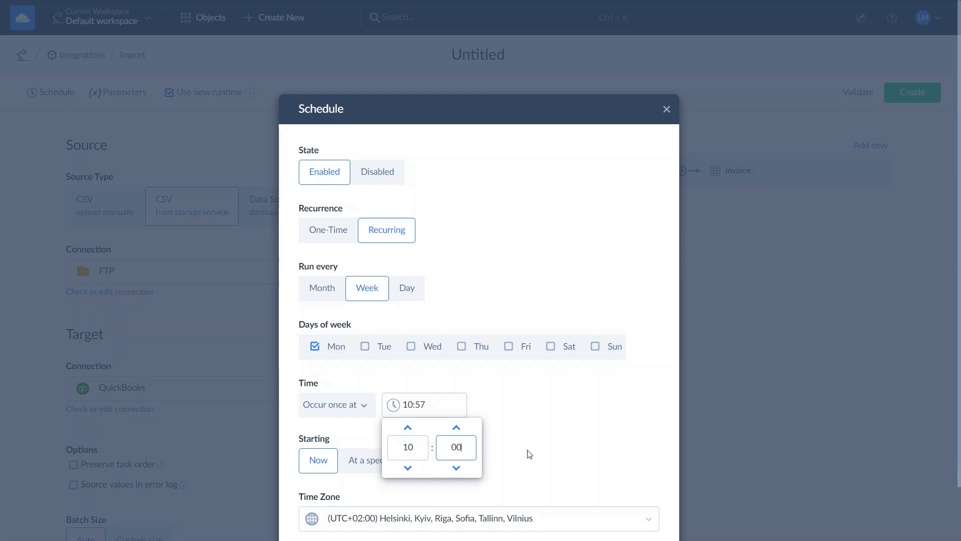
{"action": "left_click", "coordinate": [565, 451]}
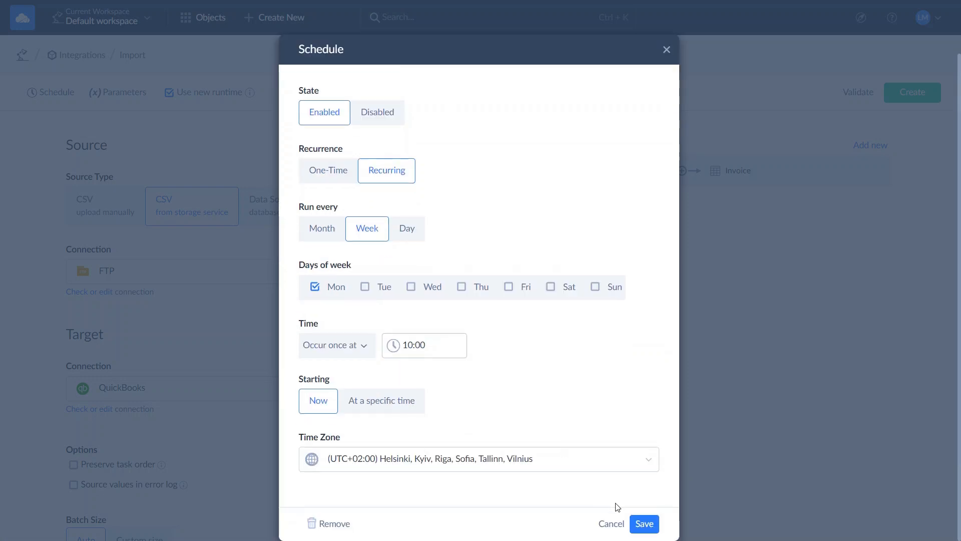
{"action": "left_click", "coordinate": [644, 524]}
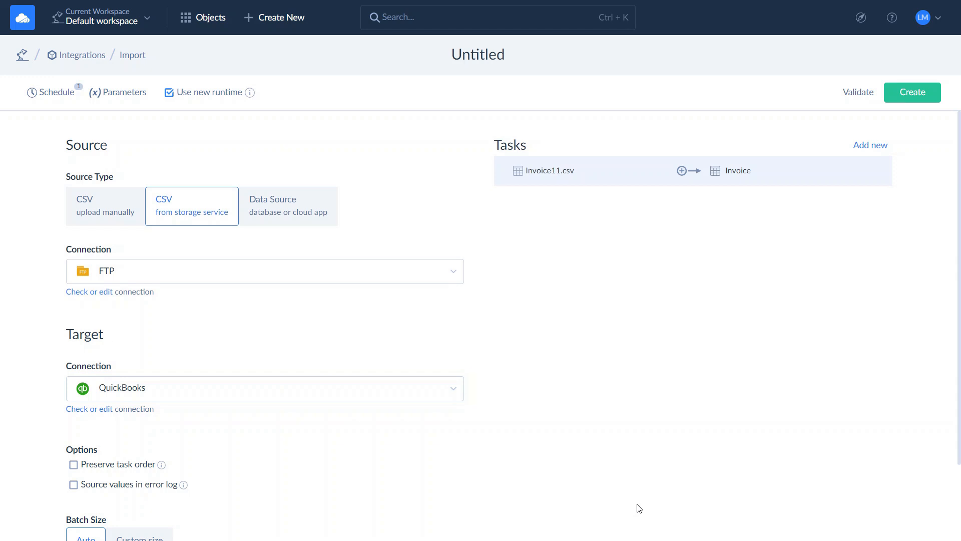
- Validate the import integration and create it
{"action": "left_click", "coordinate": [859, 100]}
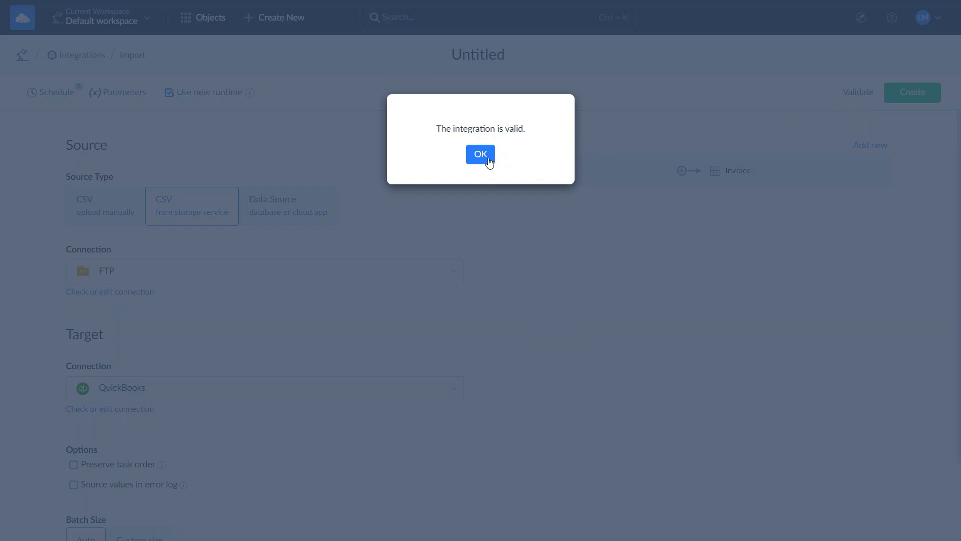
{"action": "left_click", "coordinate": [488, 158]}
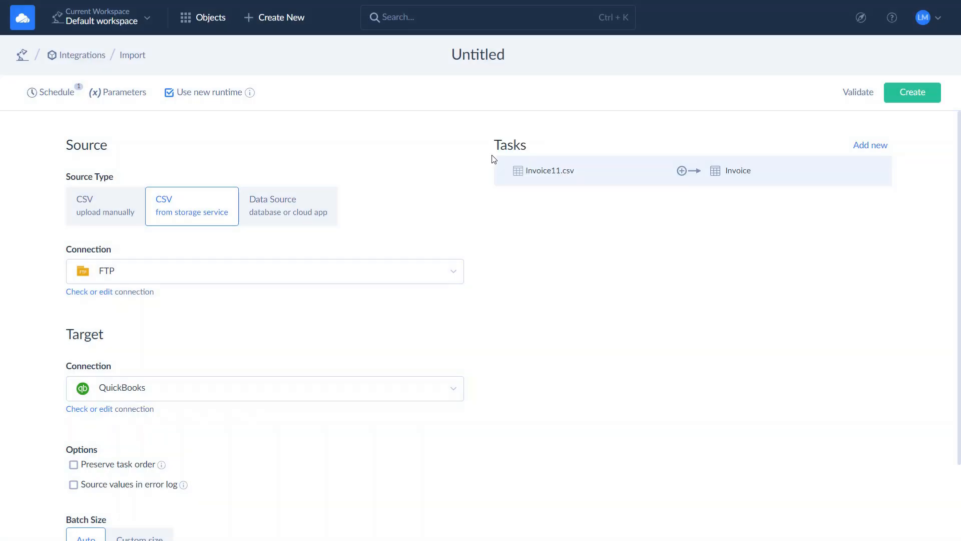
{"action": "left_click", "coordinate": [891, 105]}
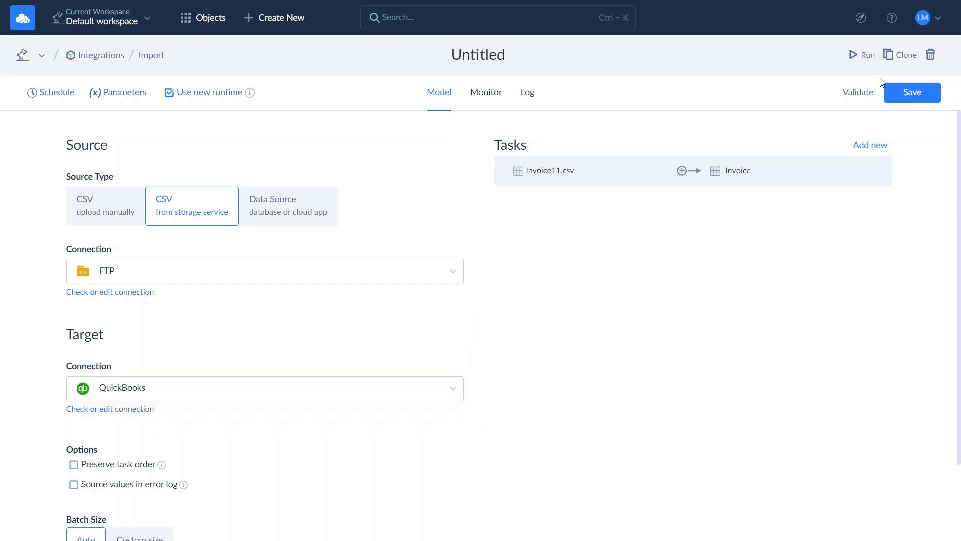
- Run the import integration and open the Invoice error rows from the details of that run
{"action": "left_click", "coordinate": [862, 59]}
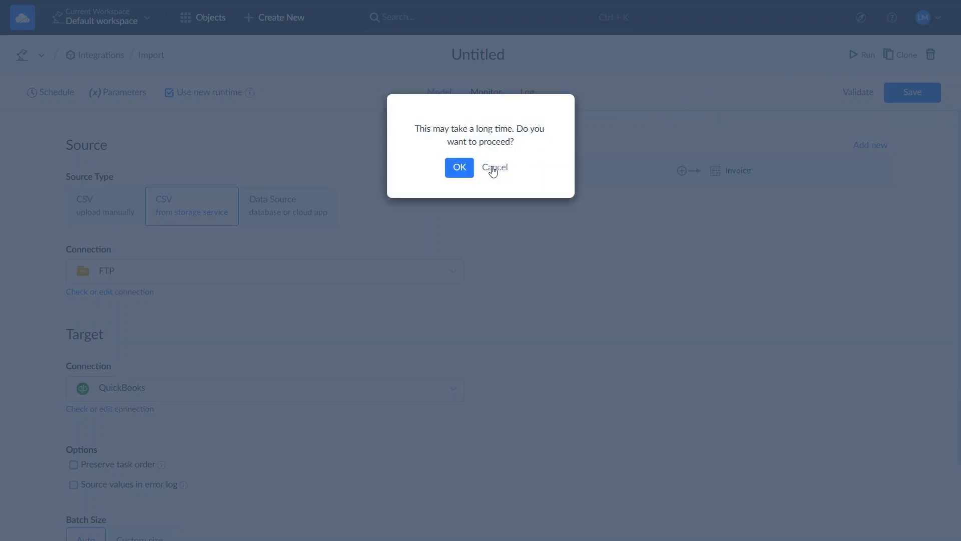
{"action": "left_click", "coordinate": [470, 174]}
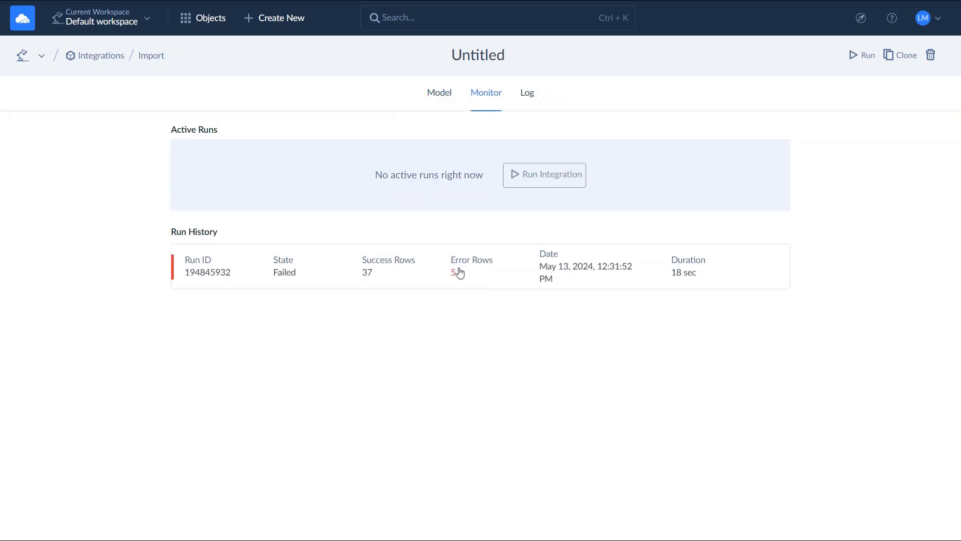
{"action": "left_click", "coordinate": [457, 277]}
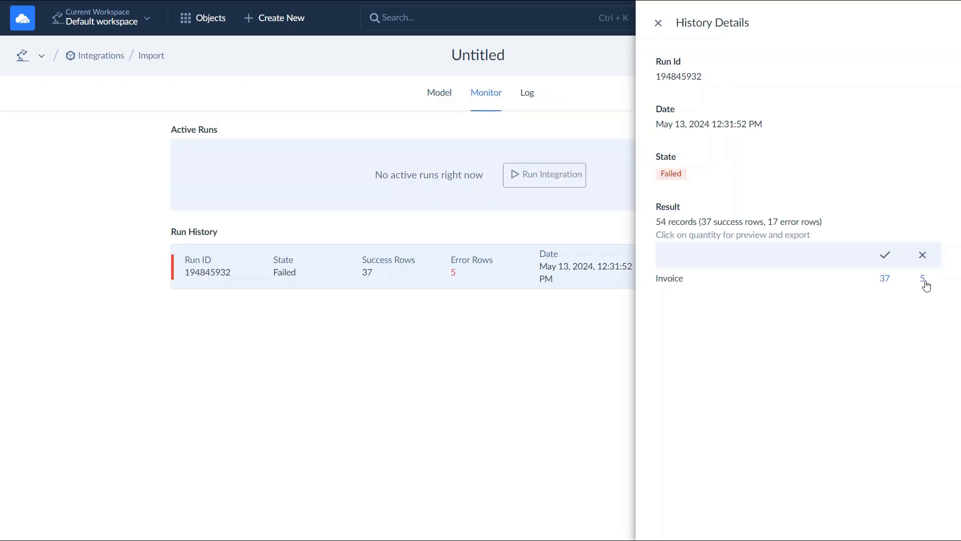
{"action": "left_click", "coordinate": [923, 279]}
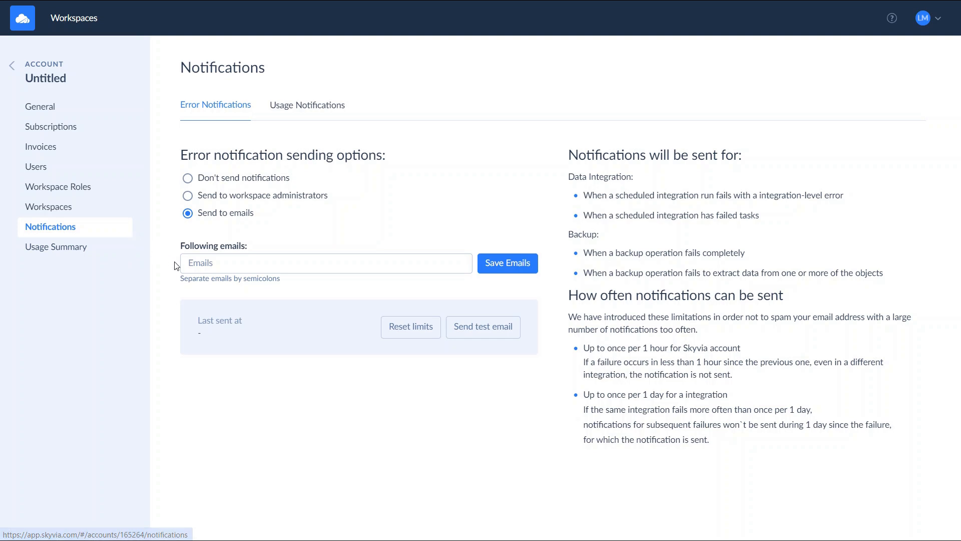
- Enter the recipients' e-mail addresses for the account's error notifications, separated by a semicolon
{"action": "left_click", "coordinate": [190, 263]}
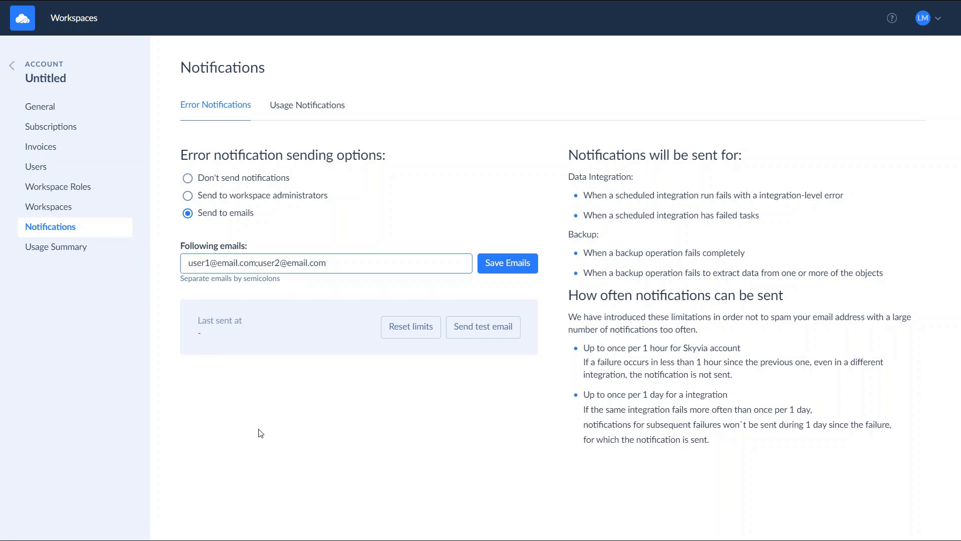
{"action": "left_click", "coordinate": [261, 433]}
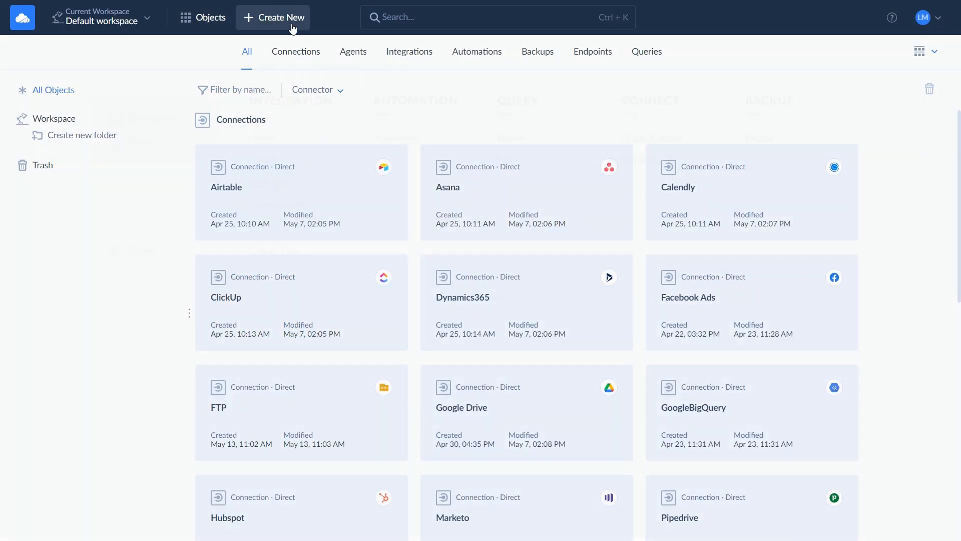
- Create a new export integration with QuickBooks as its source connection
{"action": "left_click", "coordinate": [292, 23]}
{"action": "left_click", "coordinate": [286, 161]}
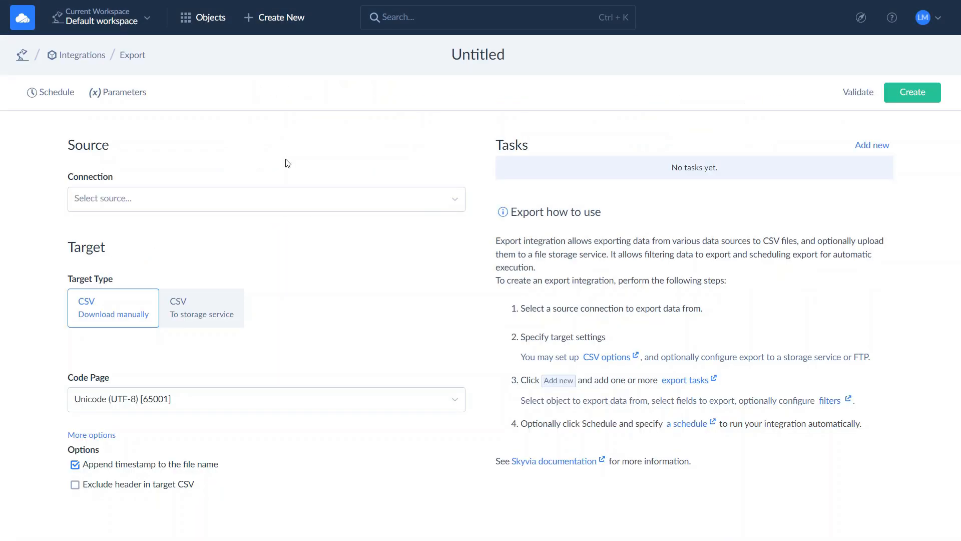
{"action": "left_click", "coordinate": [289, 208]}
{"action": "type", "text": "qu"}
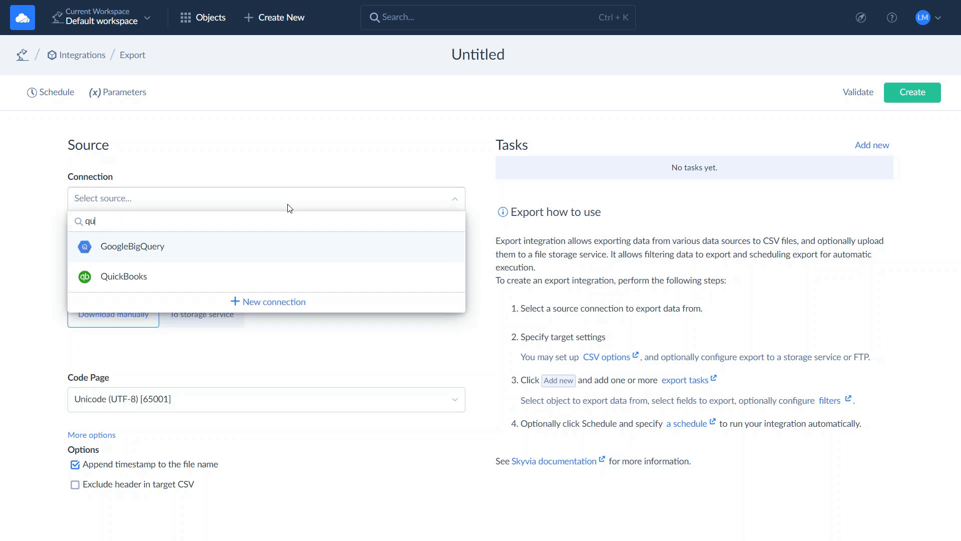
{"action": "left_click", "coordinate": [263, 279]}
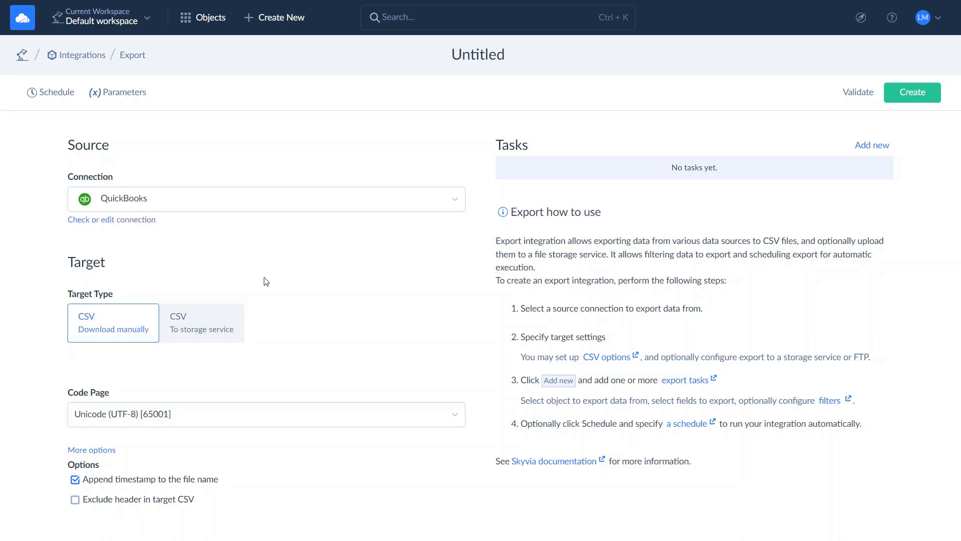
- Set the export target to CSV to storage service, using the FTP connection and the folder /ftp/QB_Import
{"action": "left_click", "coordinate": [241, 326]}
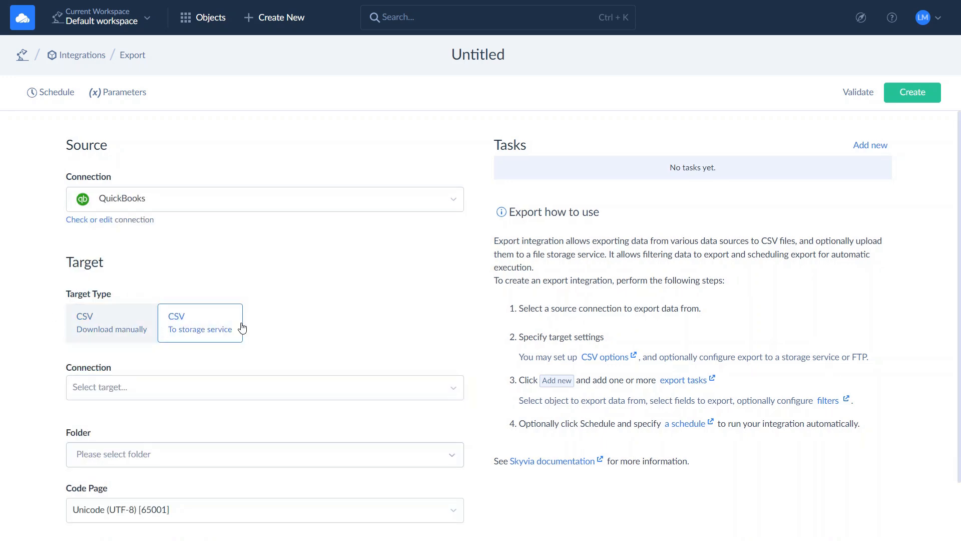
{"action": "left_click", "coordinate": [242, 390]}
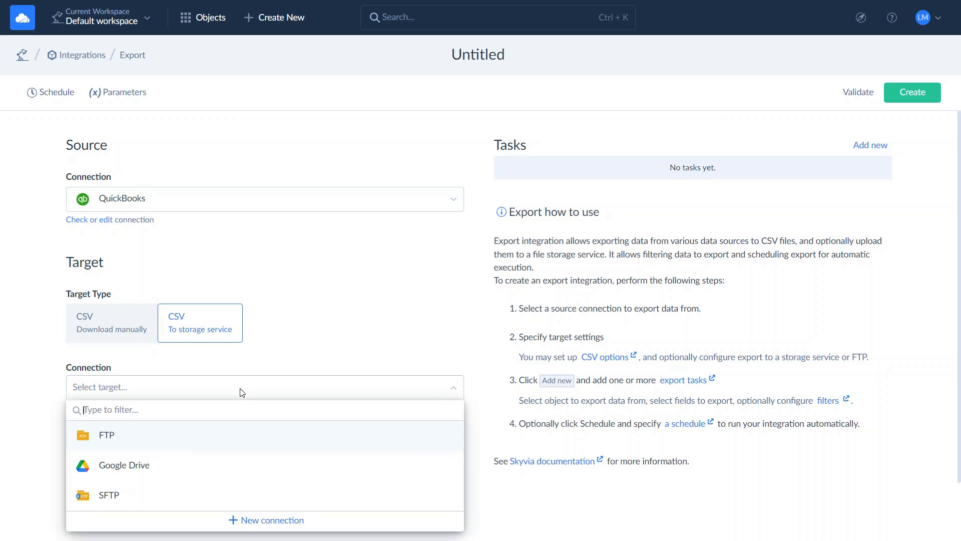
{"action": "left_click", "coordinate": [240, 433]}
{"action": "left_click", "coordinate": [236, 466]}
{"action": "scroll", "coordinate": [237, 437], "scroll_direction": "down", "scroll_amount": 7}
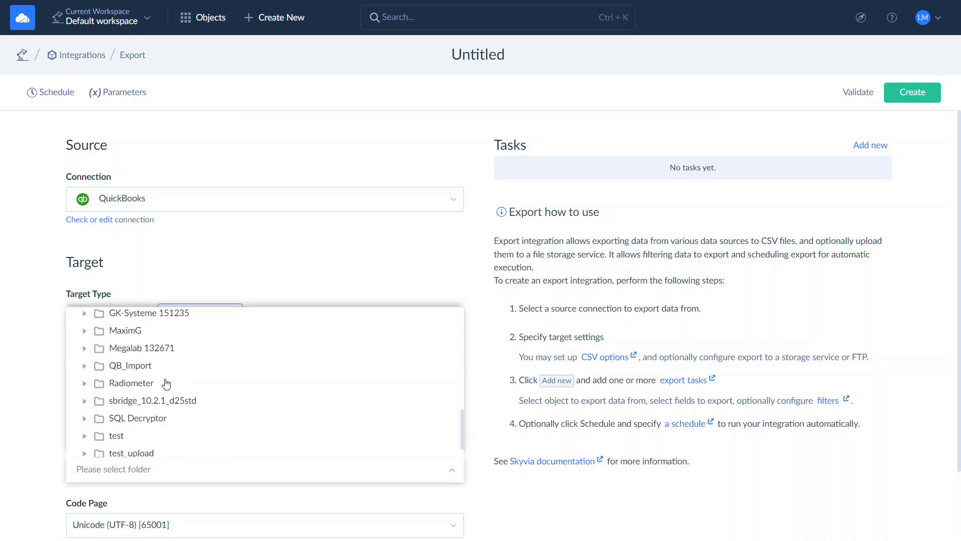
{"action": "left_click", "coordinate": [149, 369]}
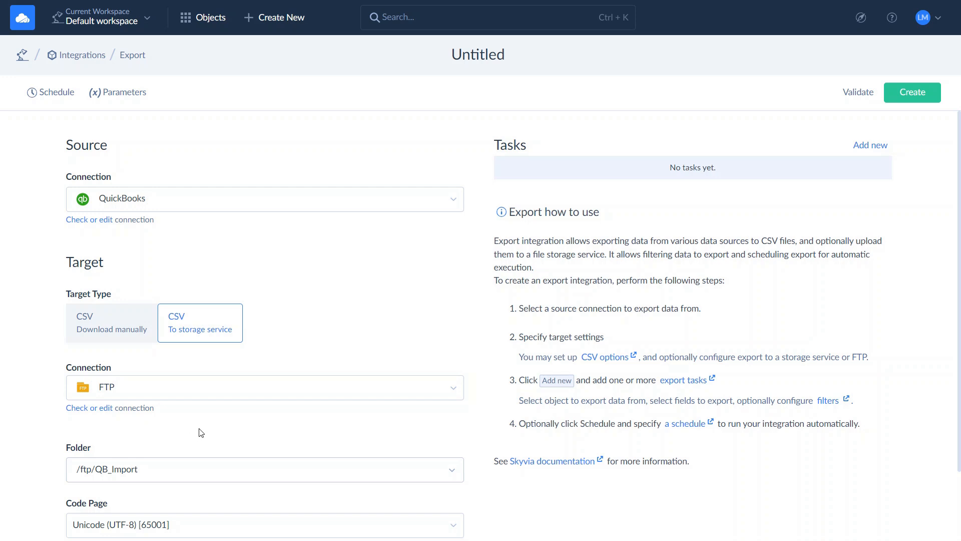
- Add an export task with Bill as its source object
{"action": "left_click", "coordinate": [867, 152]}
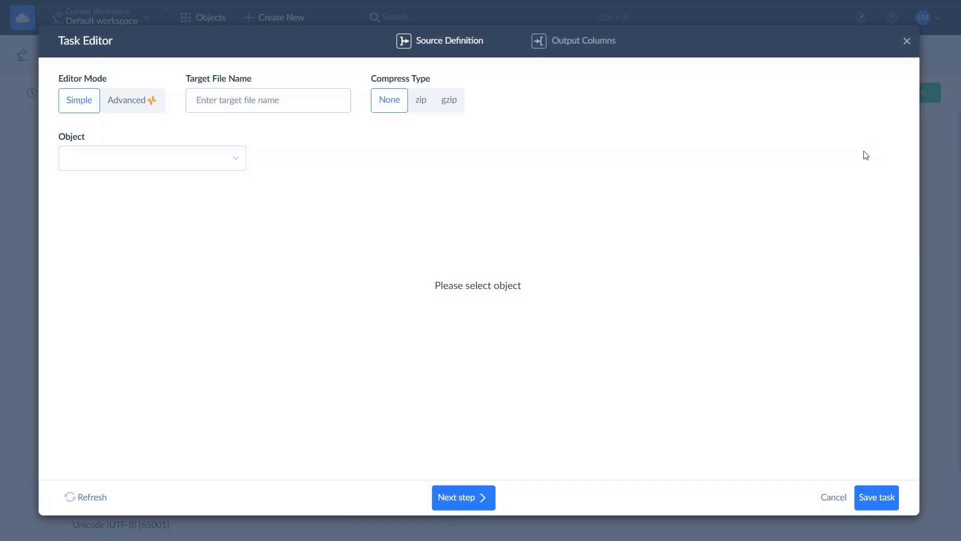
{"action": "left_click", "coordinate": [242, 163]}
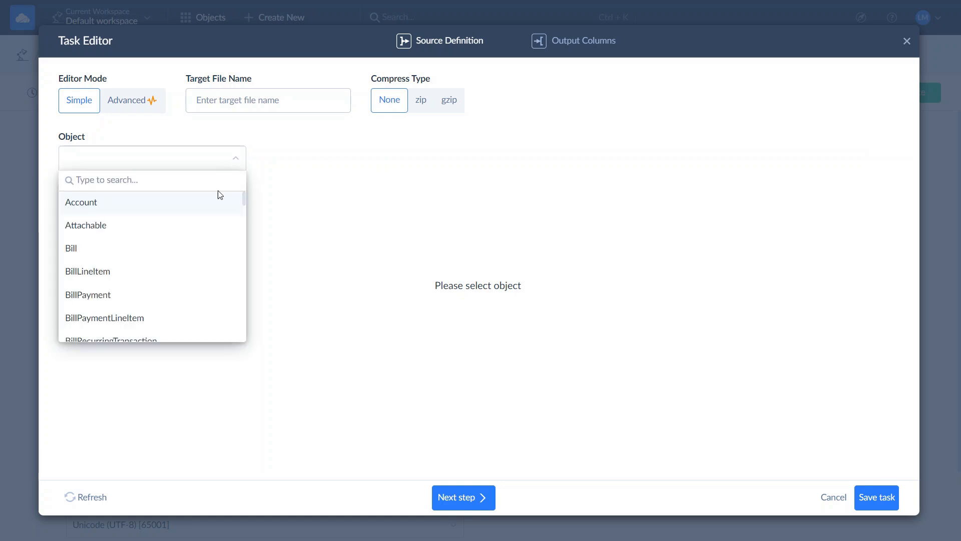
{"action": "left_click", "coordinate": [205, 248]}
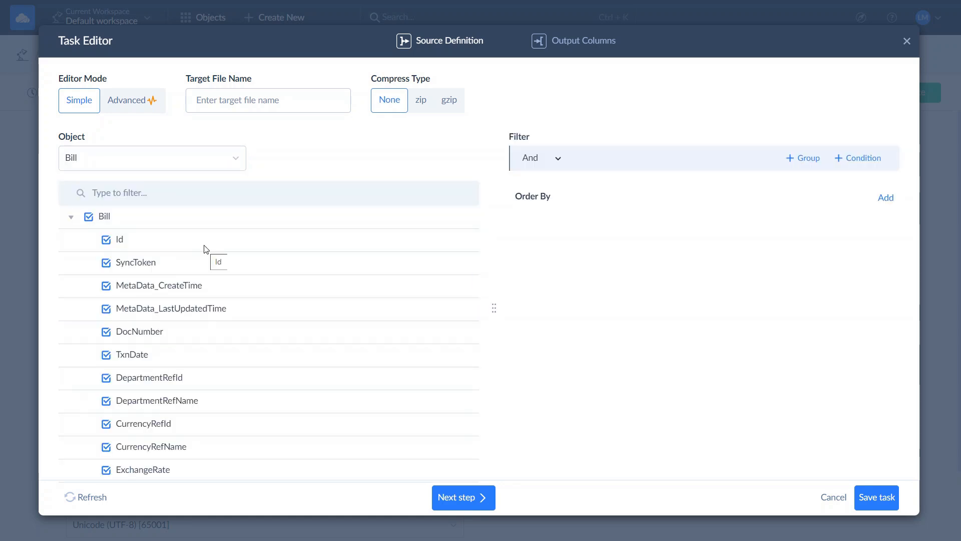
- Exclude the SalesTermRefId field from the exported Bill fields
{"action": "scroll", "coordinate": [206, 249], "scroll_direction": "down", "scroll_amount": 10}
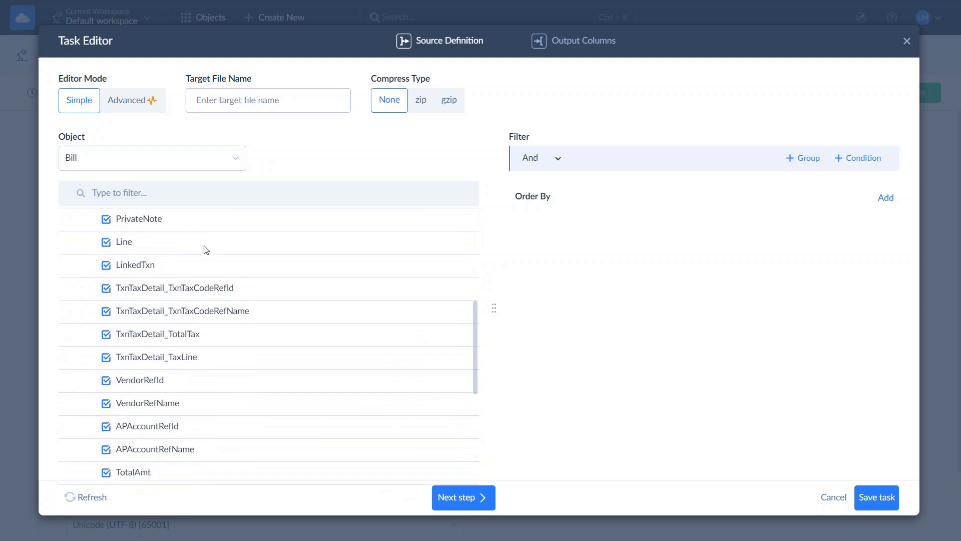
{"action": "scroll", "coordinate": [206, 249], "scroll_direction": "down", "scroll_amount": 4}
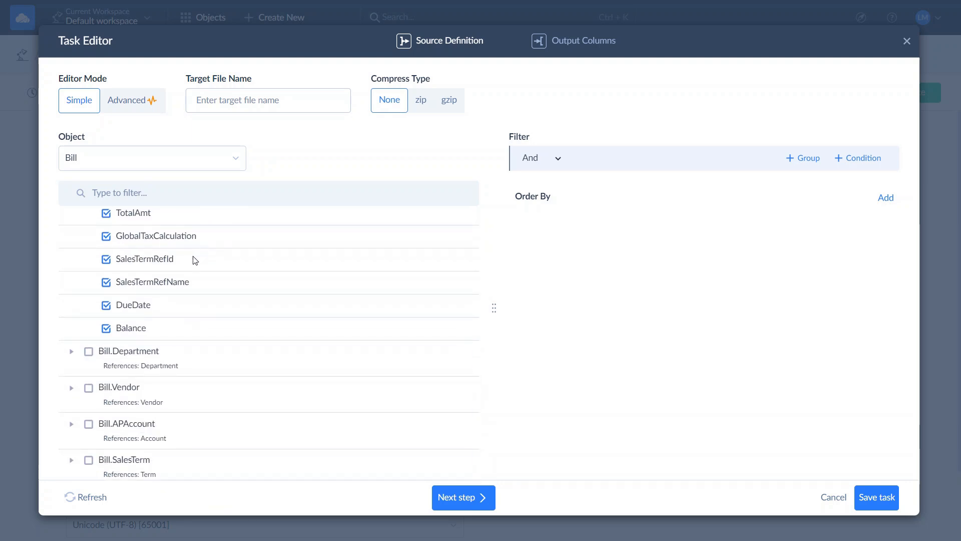
{"action": "left_click", "coordinate": [106, 259]}
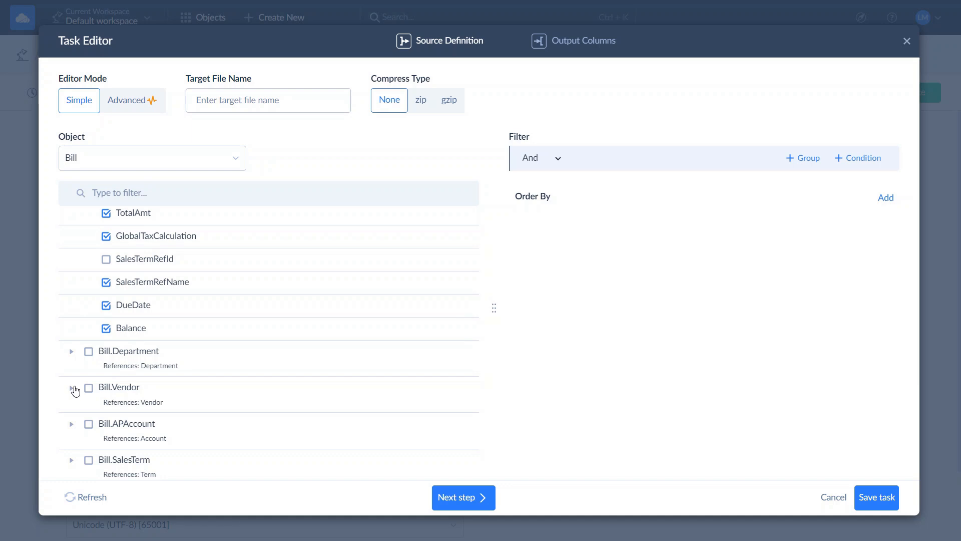
- Include the related vendor's PrimaryPhone_FreeFormNumber and AlternatePhone_FreeFormNumber fields in the Bill export
{"action": "left_click", "coordinate": [73, 389]}
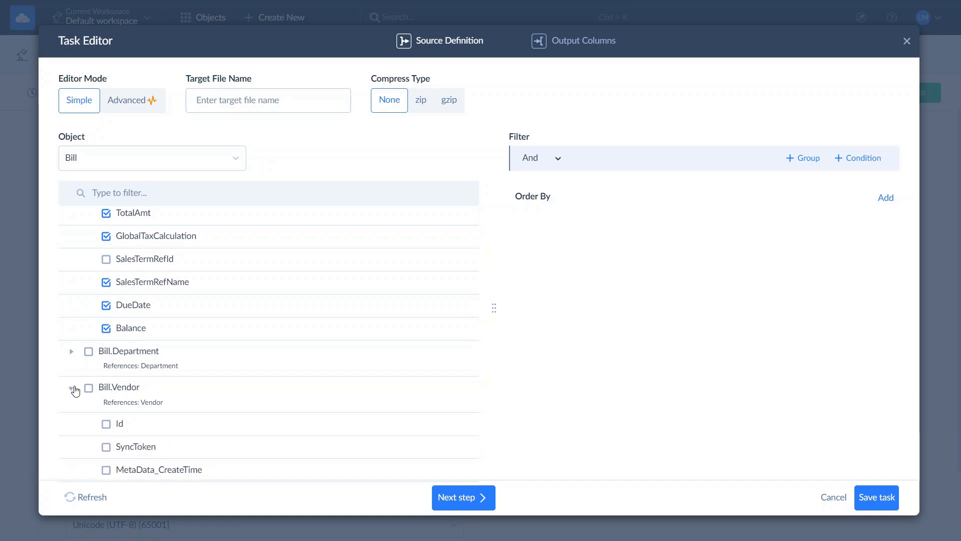
{"action": "scroll", "coordinate": [76, 391], "scroll_direction": "down", "scroll_amount": 5}
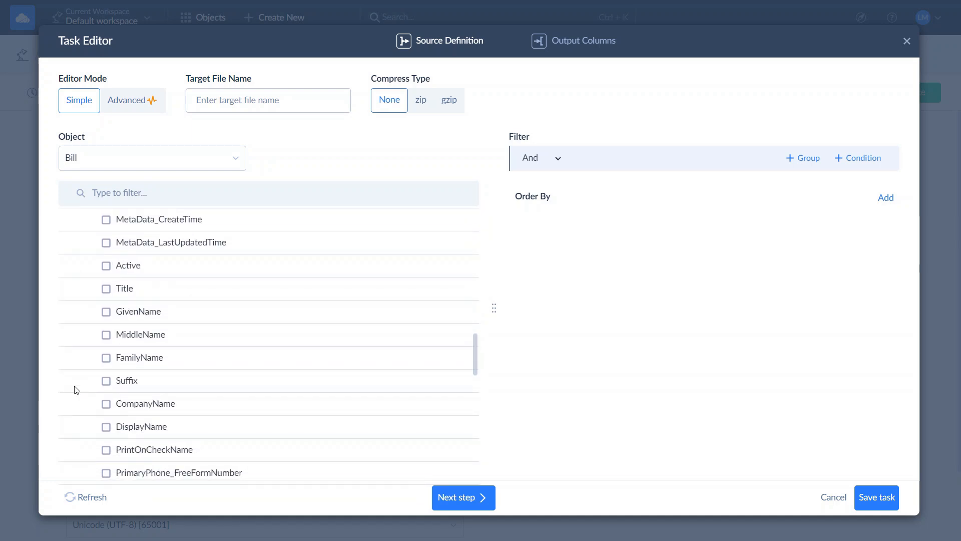
{"action": "scroll", "coordinate": [74, 390], "scroll_direction": "down", "scroll_amount": 3}
{"action": "left_click", "coordinate": [106, 349]}
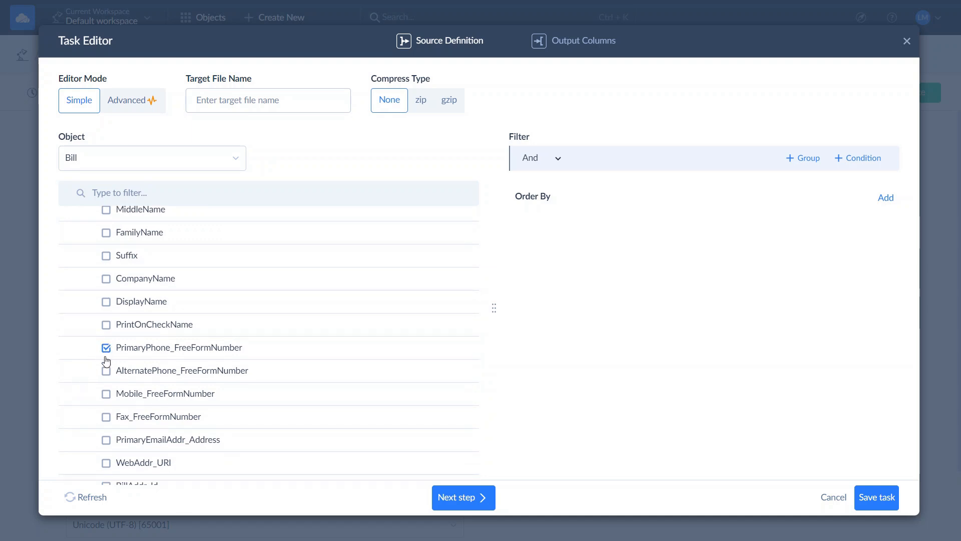
{"action": "left_click", "coordinate": [106, 374]}
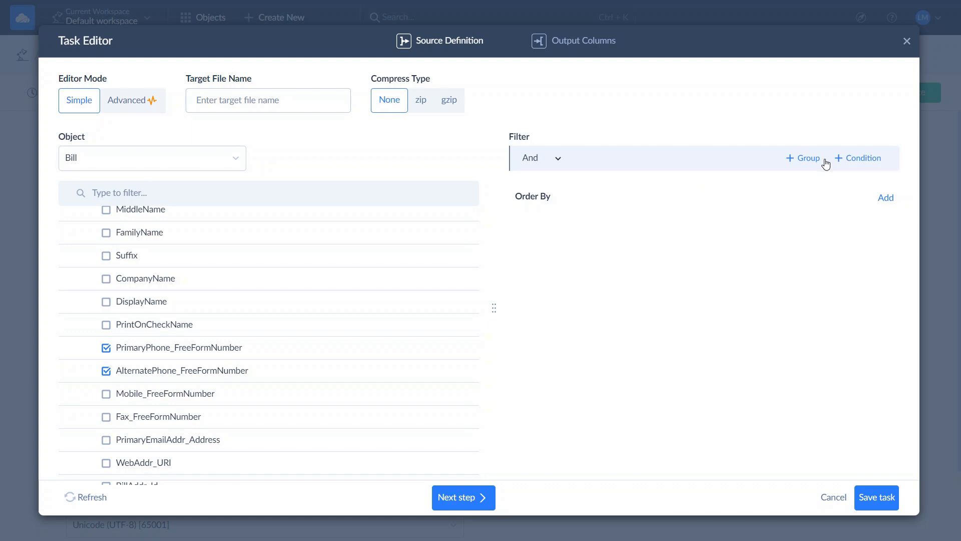
- Add a filter condition that exports only bills whose Balance is greater than 0
{"action": "left_click", "coordinate": [839, 158]}
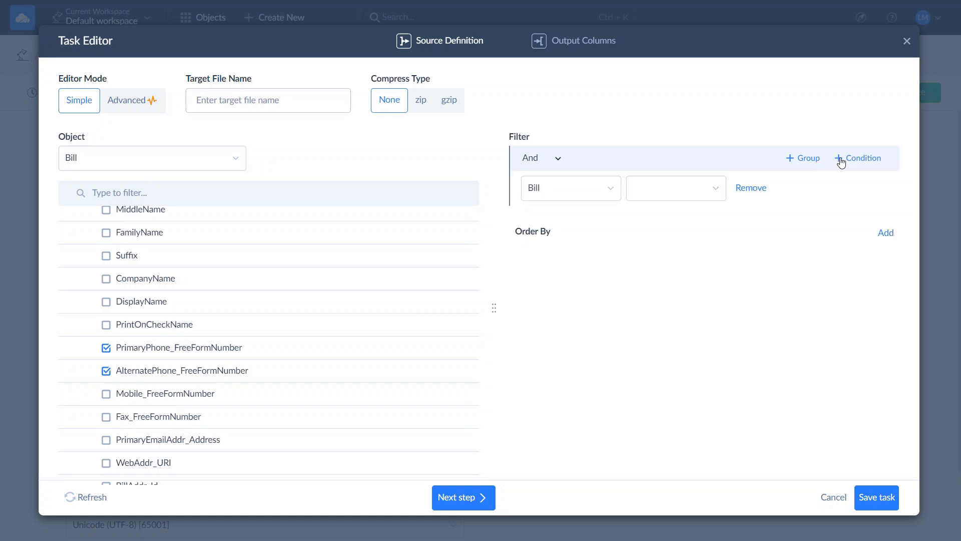
{"action": "left_click", "coordinate": [716, 192]}
{"action": "left_click", "coordinate": [691, 257]}
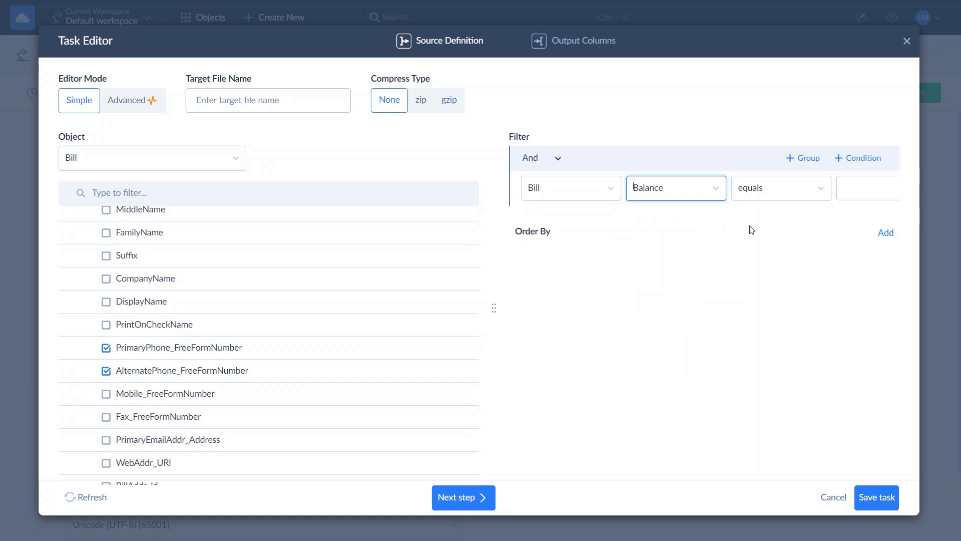
{"action": "left_click", "coordinate": [811, 189]}
{"action": "left_click", "coordinate": [779, 301]}
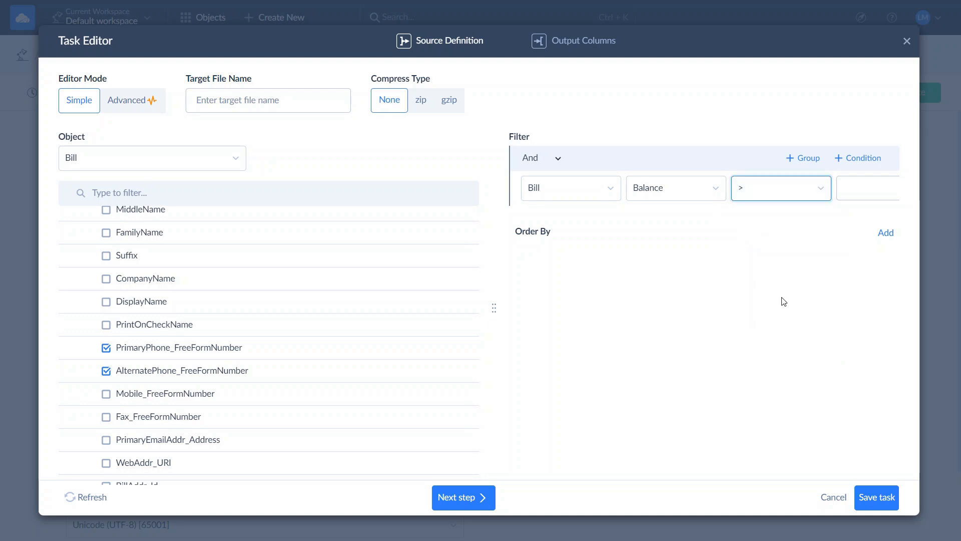
{"action": "left_click", "coordinate": [864, 188]}
{"action": "type", "text": "0"}
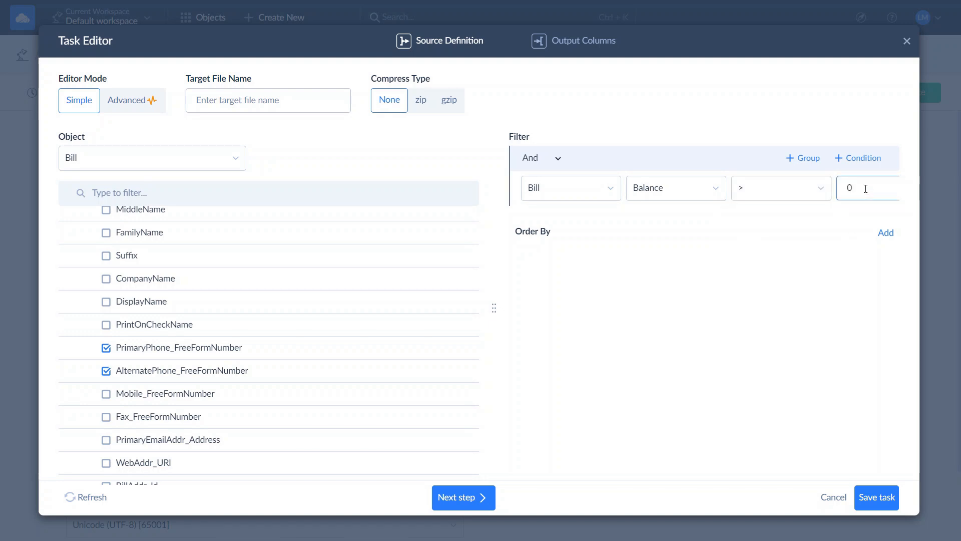
- Order the exported records by the Bill DueDate field in descending order
{"action": "left_click", "coordinate": [883, 234]}
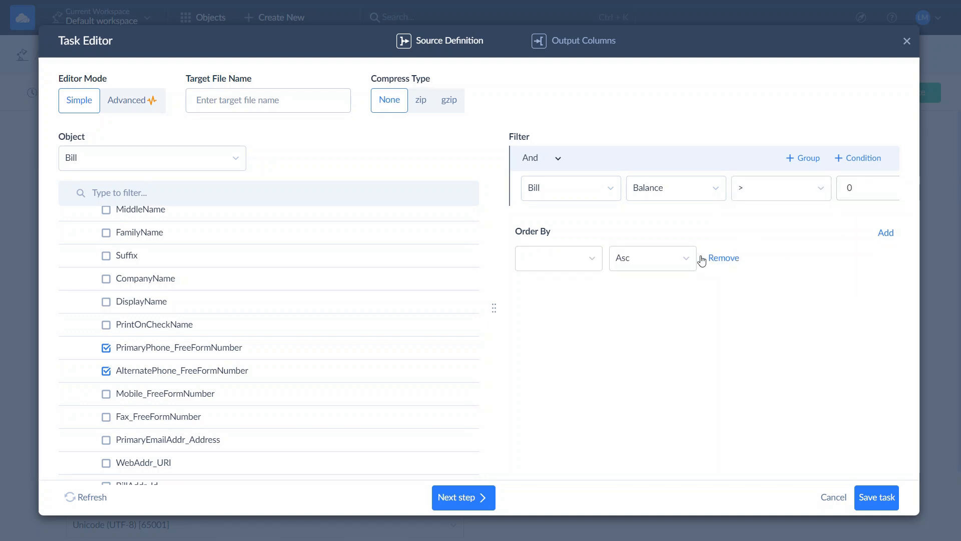
{"action": "left_click", "coordinate": [593, 259]}
{"action": "left_click", "coordinate": [573, 286]}
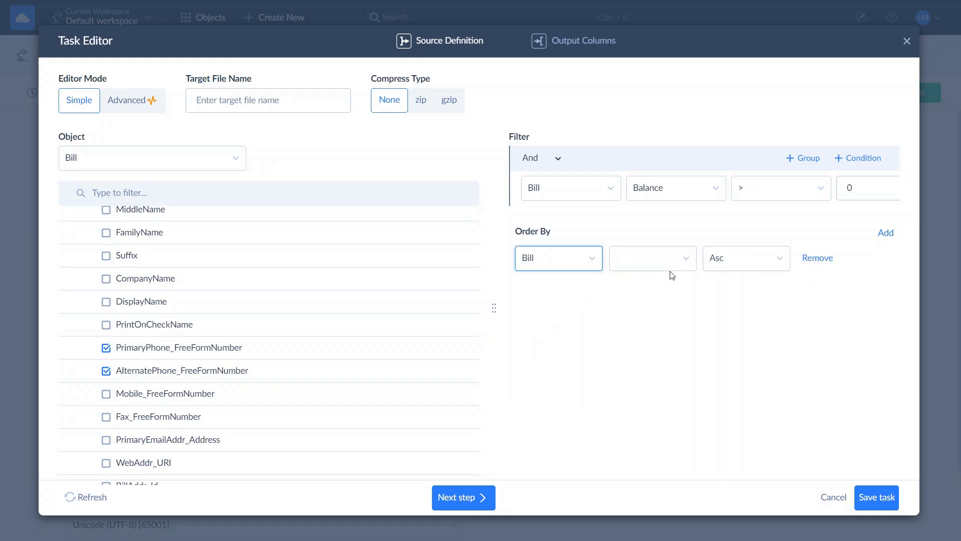
{"action": "left_click", "coordinate": [683, 261]}
{"action": "scroll", "coordinate": [685, 300], "scroll_direction": "down", "scroll_amount": 2}
{"action": "left_click", "coordinate": [676, 341]}
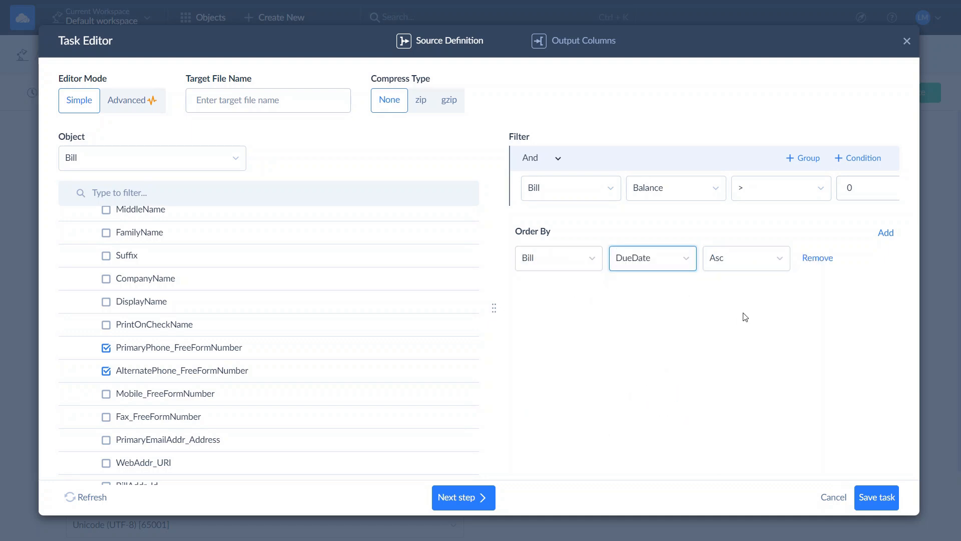
{"action": "left_click", "coordinate": [780, 264]}
{"action": "left_click", "coordinate": [760, 283]}
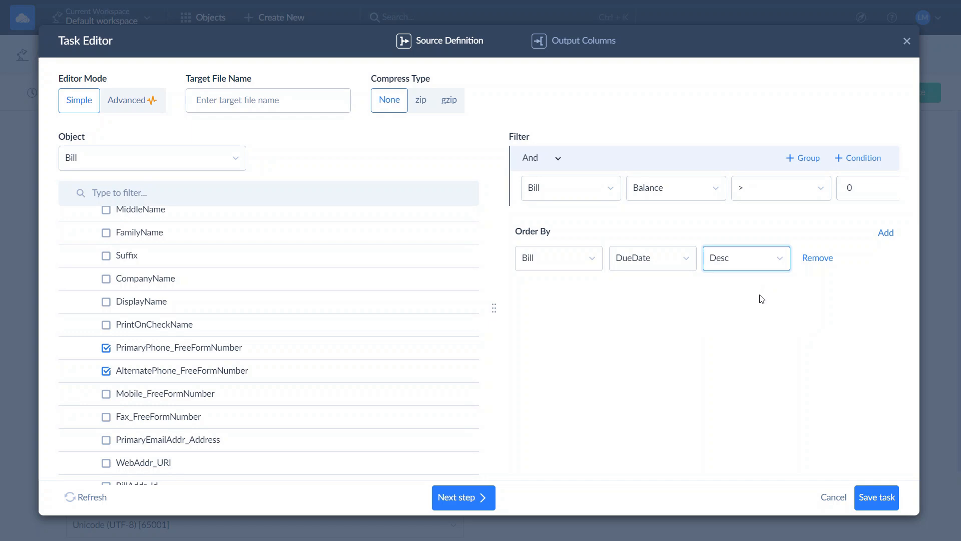
- Review the output columns with their CSV names and save the Bill export task
{"action": "left_click", "coordinate": [479, 497]}
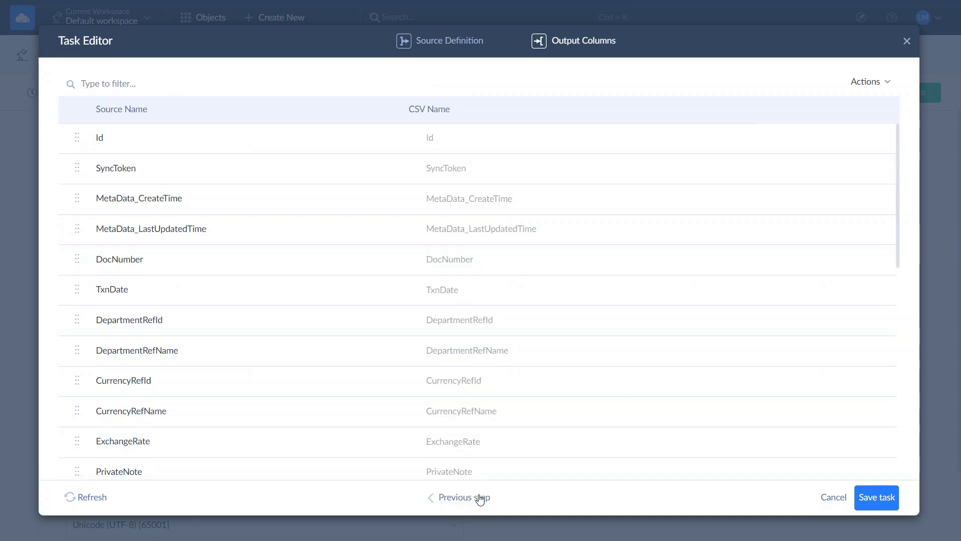
{"action": "scroll", "coordinate": [549, 373], "scroll_direction": "down", "scroll_amount": 8}
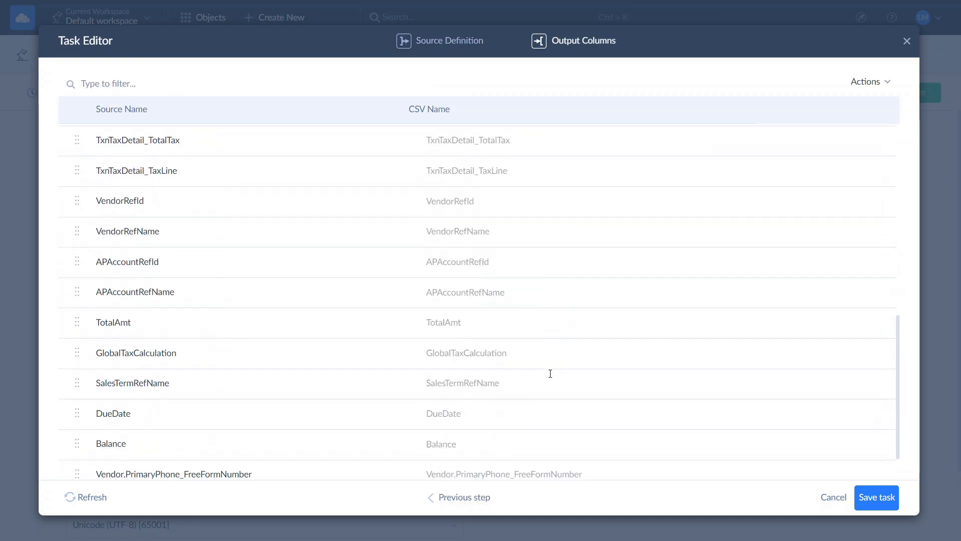
{"action": "scroll", "coordinate": [550, 373], "scroll_direction": "down", "scroll_amount": 2}
{"action": "left_click", "coordinate": [874, 498]}
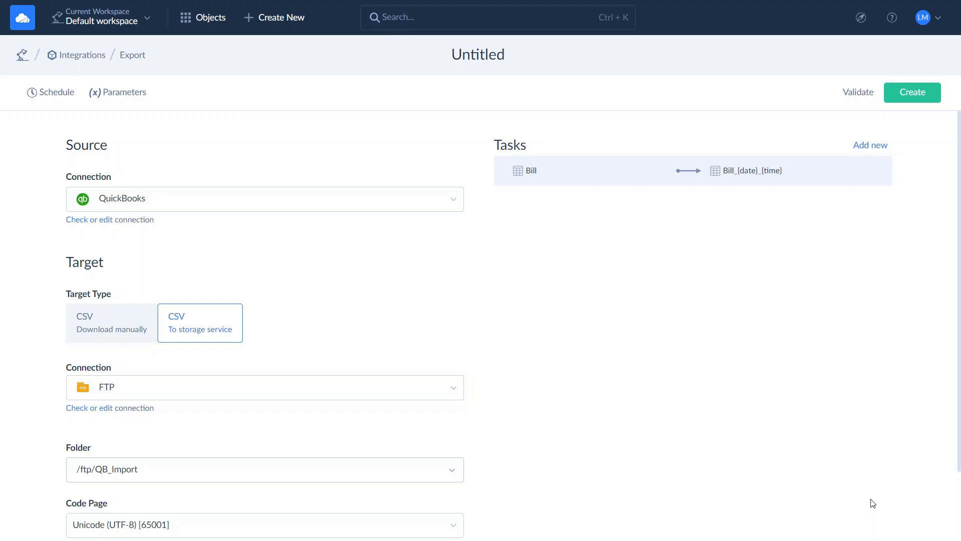
{"action": "left_click", "coordinate": [64, 95]}
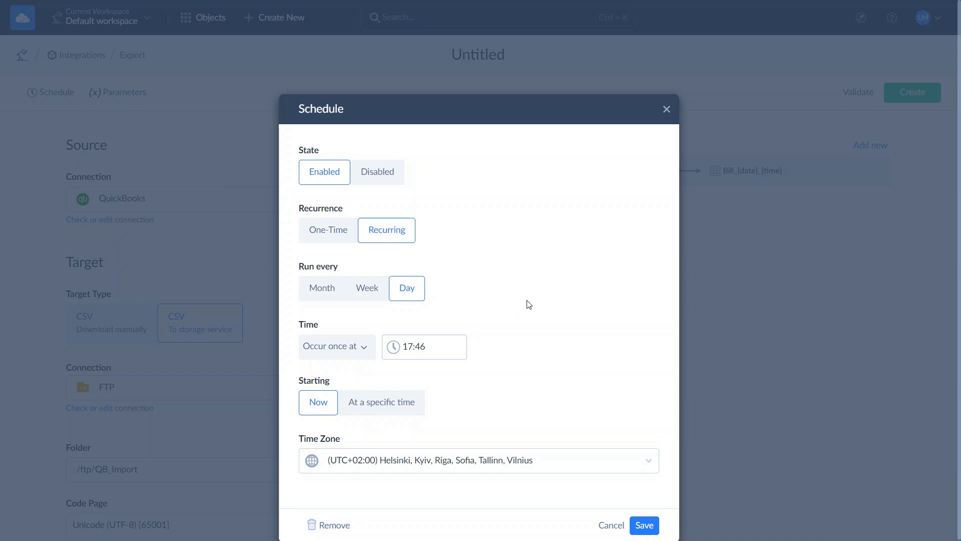
{"action": "left_click", "coordinate": [369, 290]}
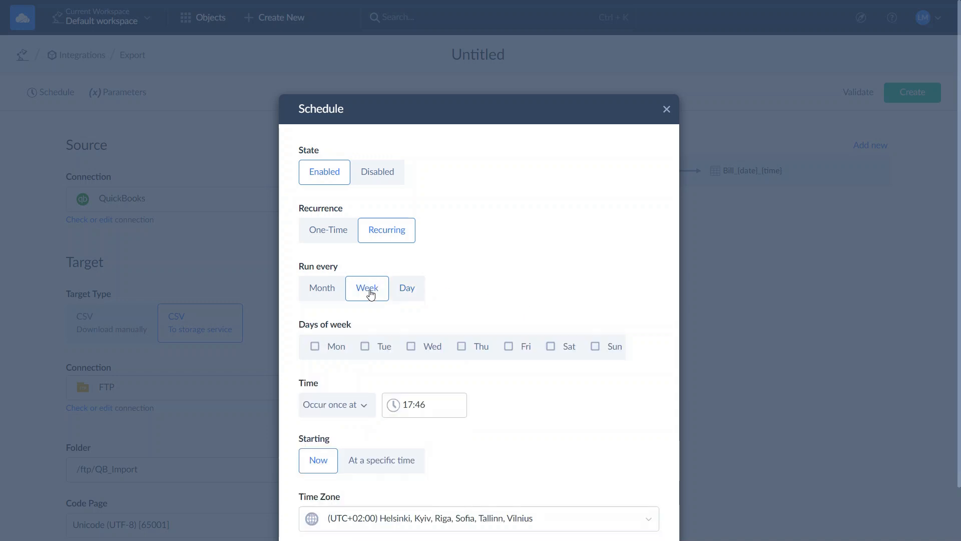
{"action": "left_click", "coordinate": [383, 397]}
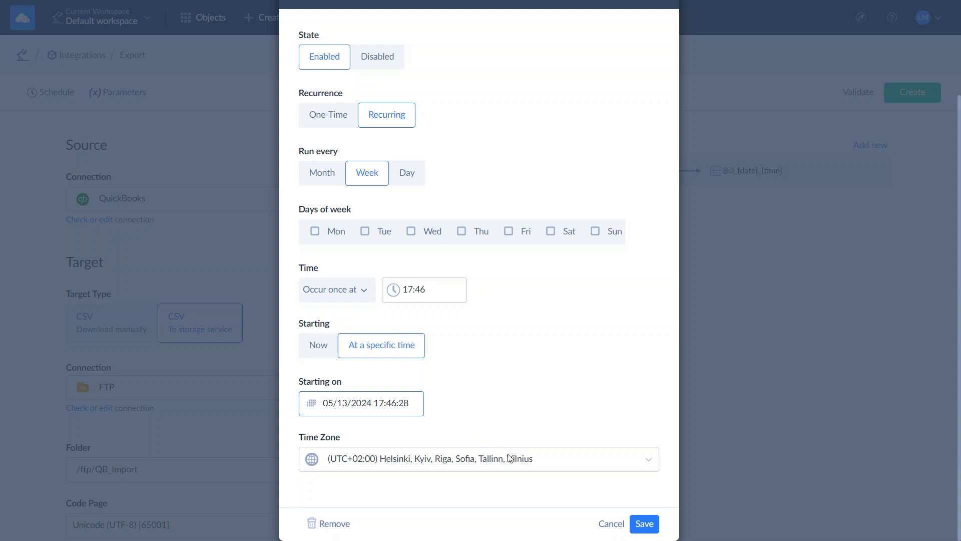
{"action": "left_click", "coordinate": [611, 523]}
- Create the export integration and run it
{"action": "left_click", "coordinate": [914, 95]}
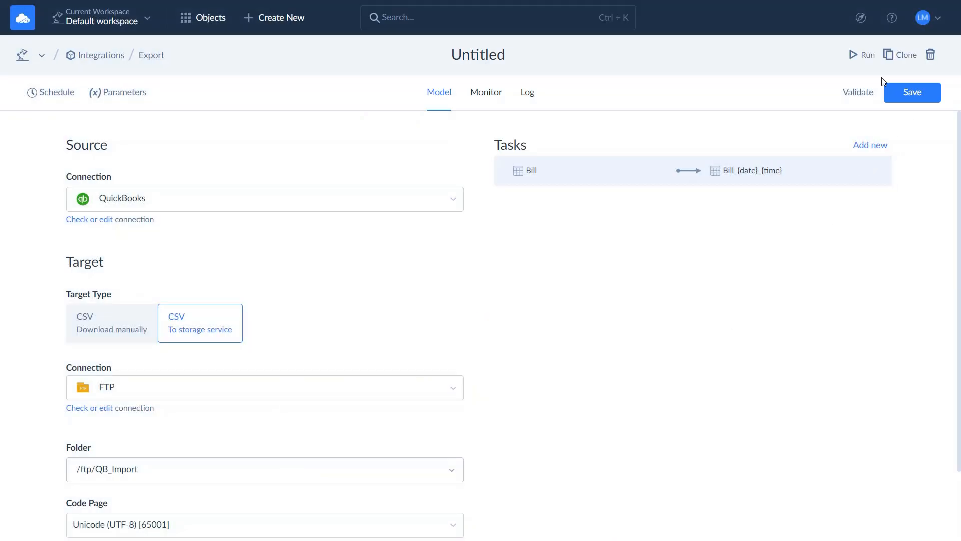
{"action": "left_click", "coordinate": [862, 56]}
- Monitor the export run and open its details from the run history
{"action": "left_click", "coordinate": [460, 174]}
{"action": "left_click", "coordinate": [489, 105]}
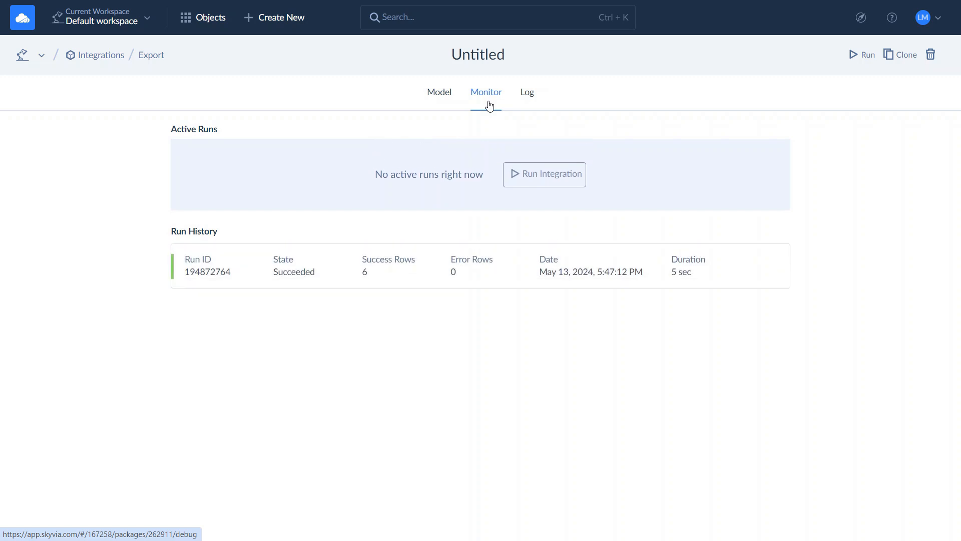
{"action": "left_click", "coordinate": [430, 281]}
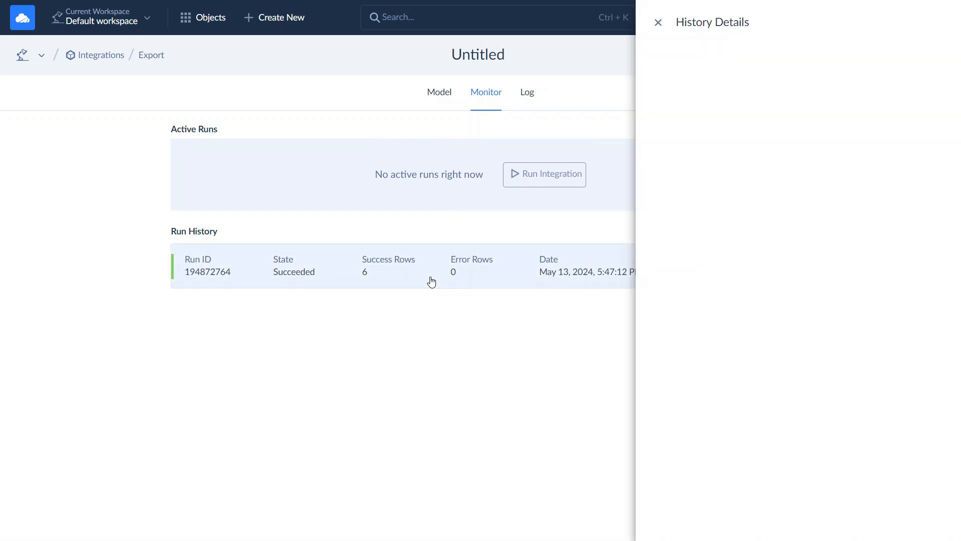